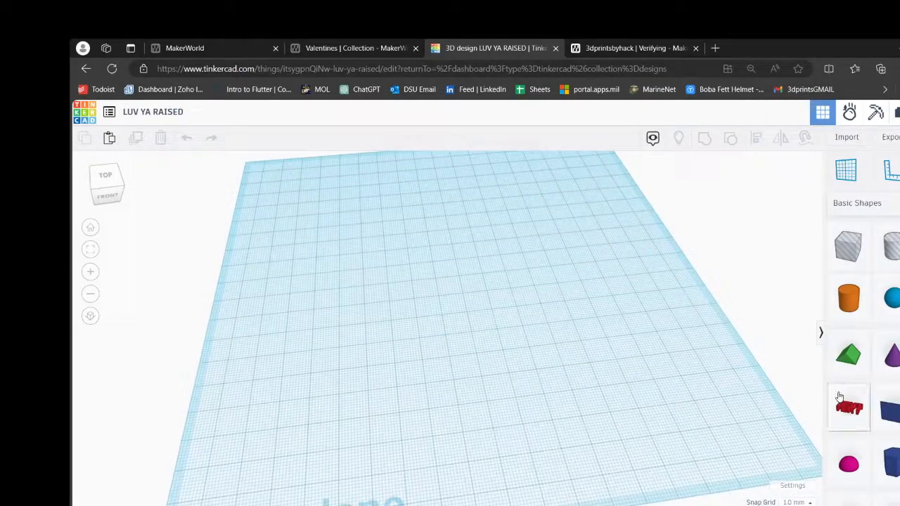
- Place a solid heart shape from the basic shapes near the middle of the workplane
left_click_drag(849, 408, 472, 308)
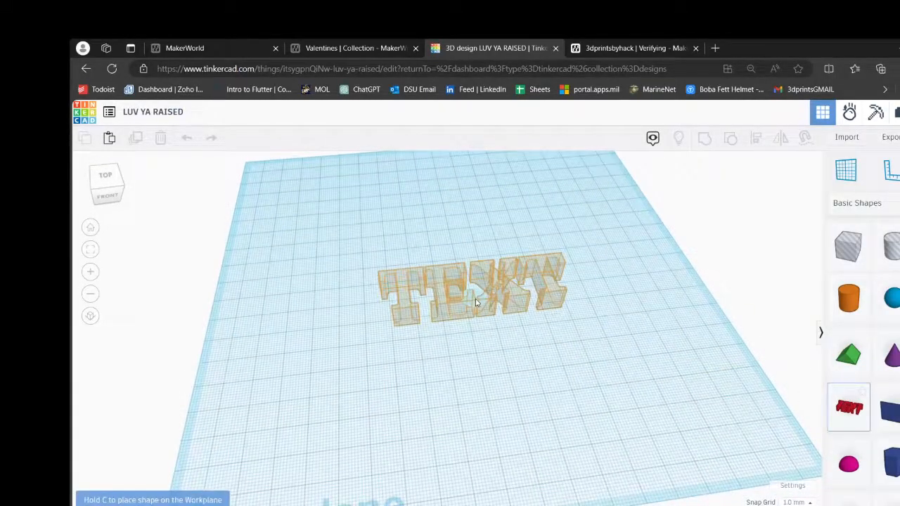
left_click(866, 416)
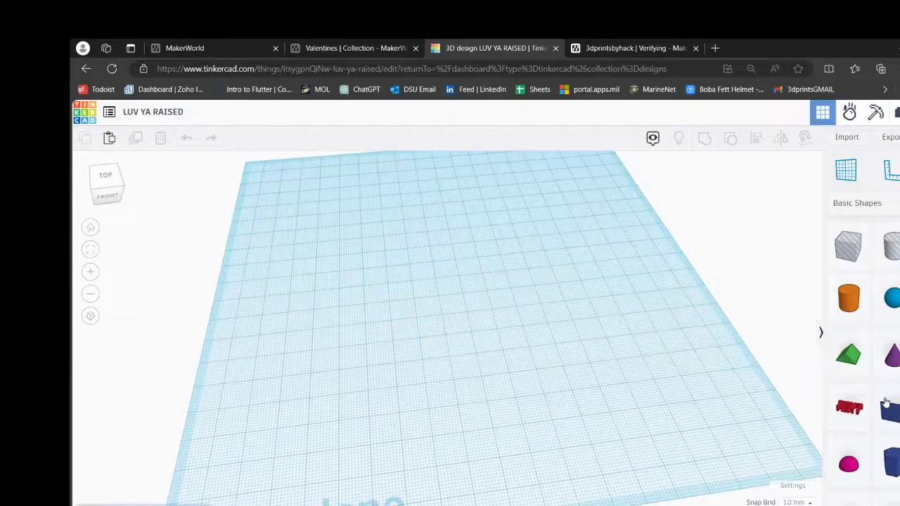
scroll(887, 390, "down", 2)
scroll(887, 383, "down", 1)
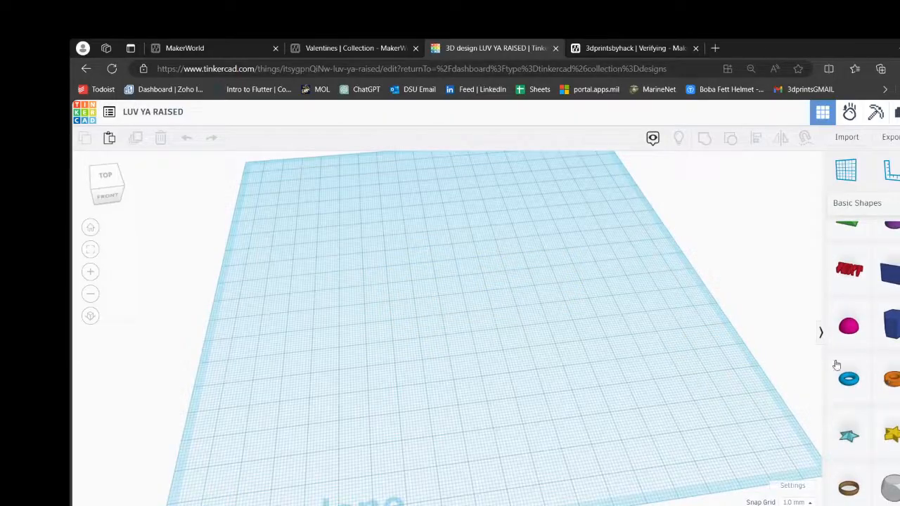
left_click_drag(837, 365, 437, 272)
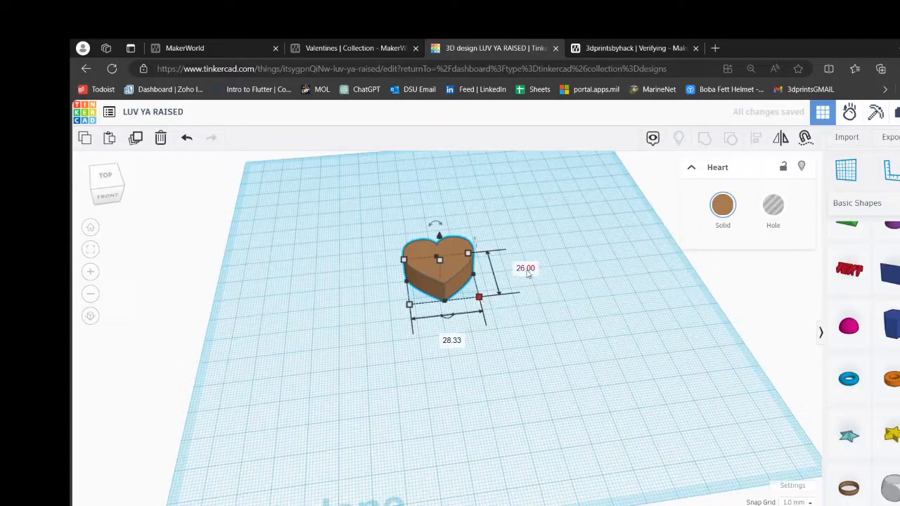
- Set the heart's length to 100 mm and its width to 105 mm
left_click(527, 269)
key("BackSpace")
type("100")
key("Return")
scroll(590, 422, "down", 2)
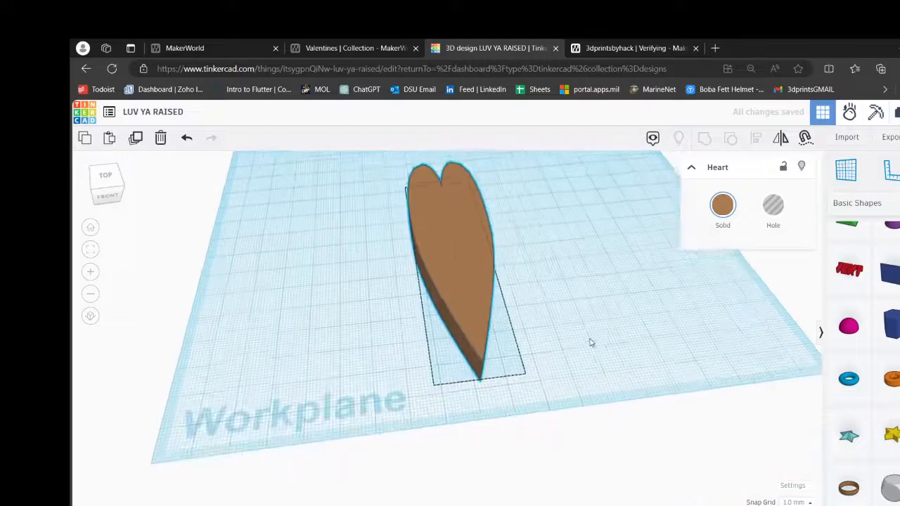
scroll(588, 342, "up", 2)
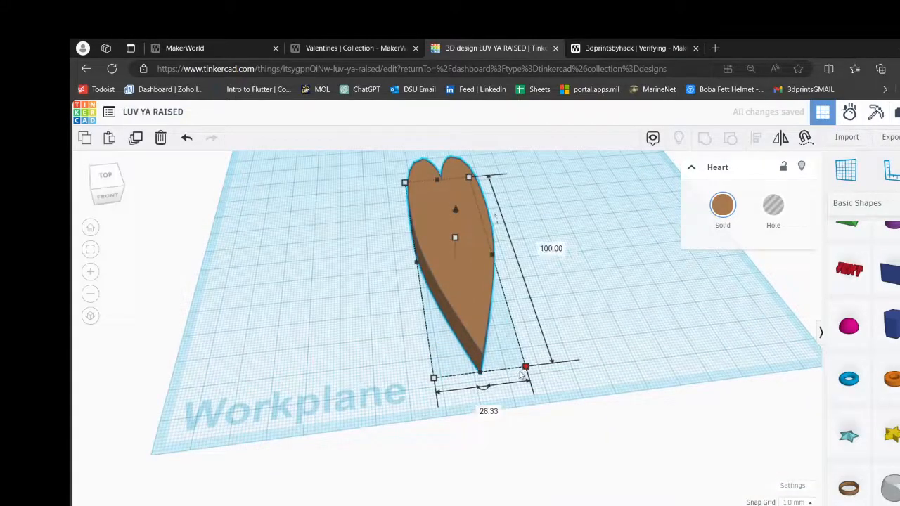
left_click(494, 413)
type("105")
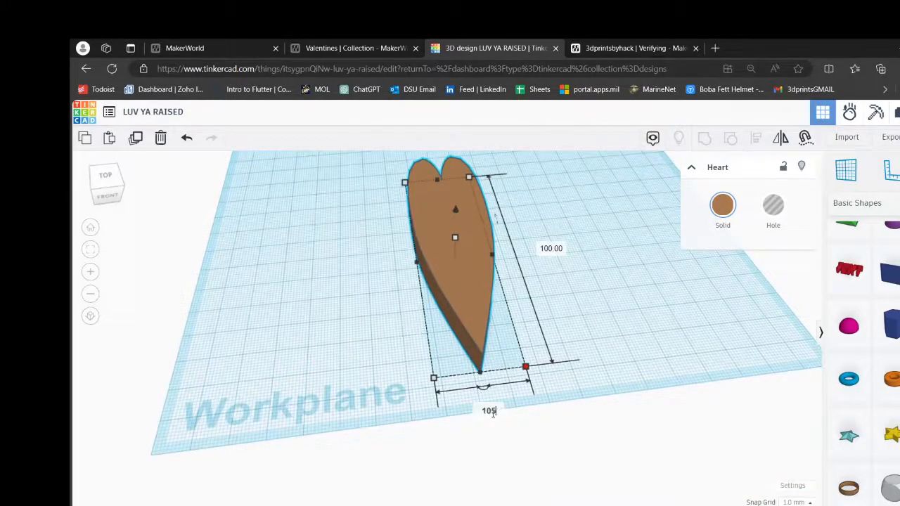
key("Return")
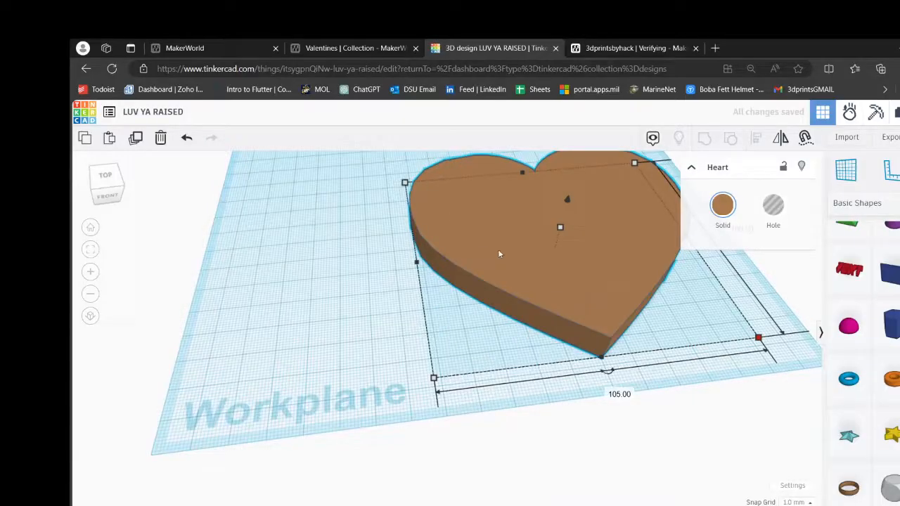
- Move the enlarged heart back toward the centre of the workplane and deselect it
left_click_drag(499, 254, 392, 210)
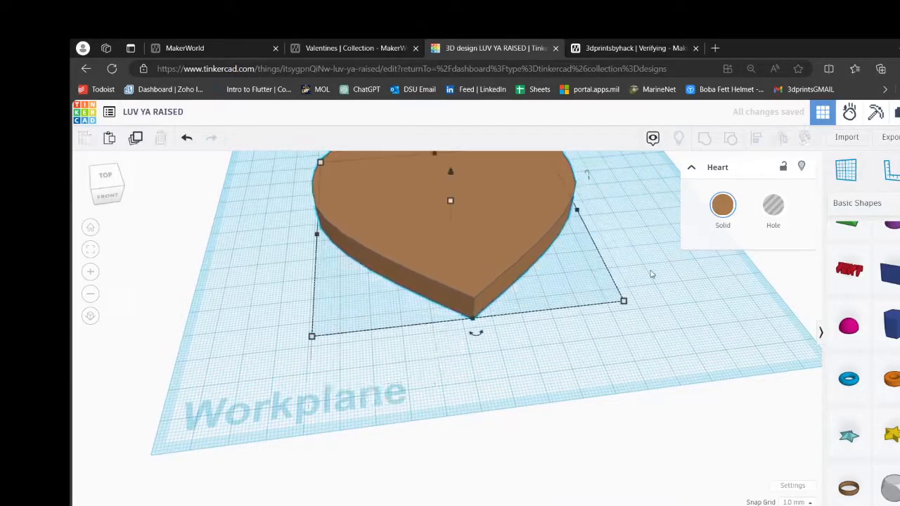
left_click(651, 275)
scroll(651, 274, "down", 1)
scroll(514, 253, "up", 1)
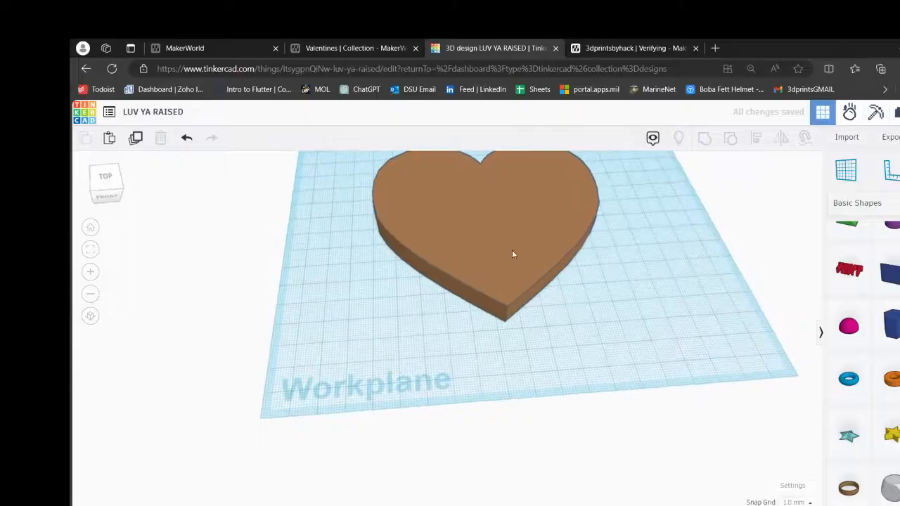
- Set the heart's height to 20 mm
left_click(504, 232)
mouse_move(490, 219)
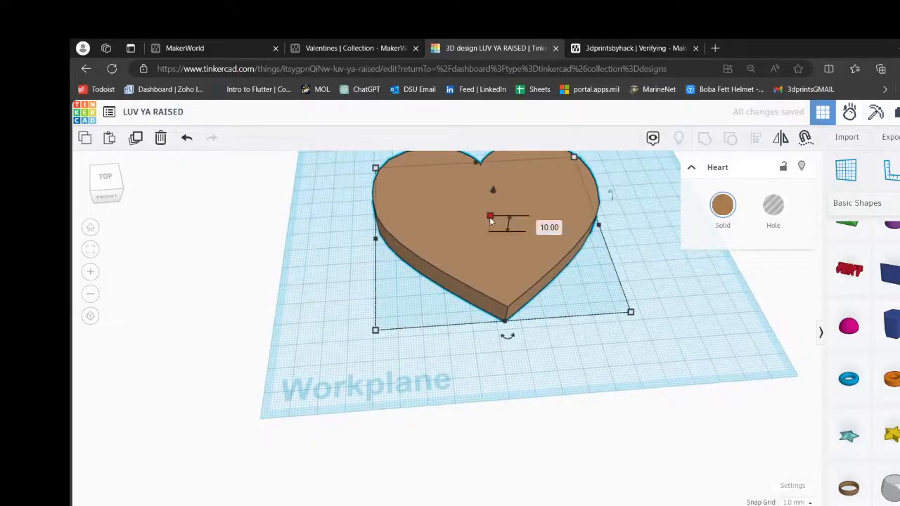
left_click(540, 223)
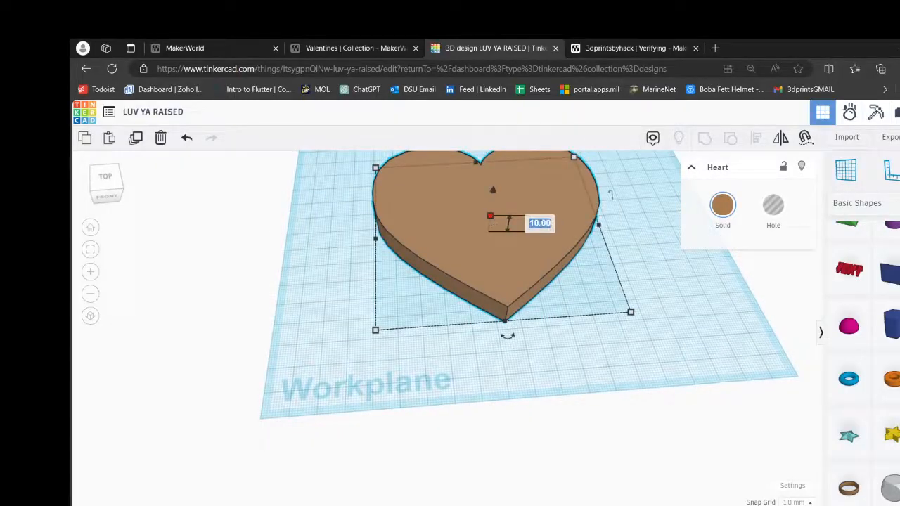
type("20")
key("Return")
left_click(680, 322)
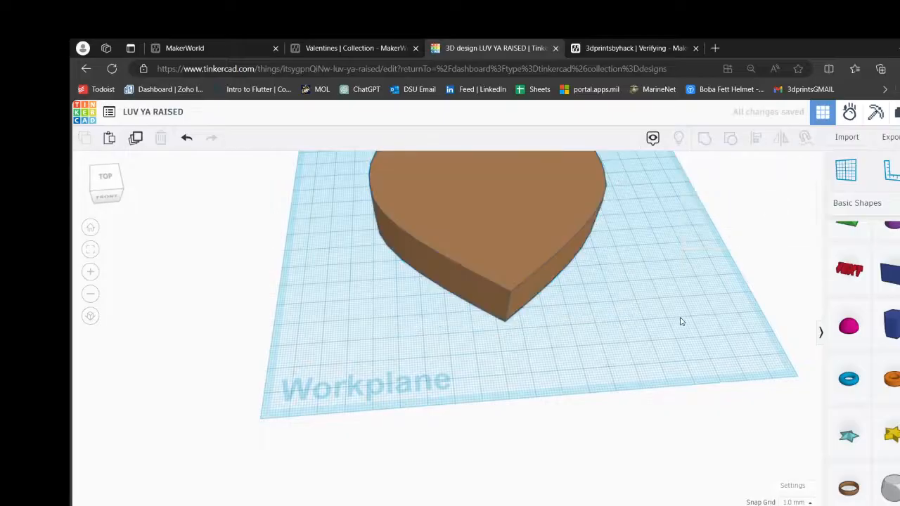
right_click_drag(680, 322, 675, 294)
middle_click_drag(623, 296, 591, 349)
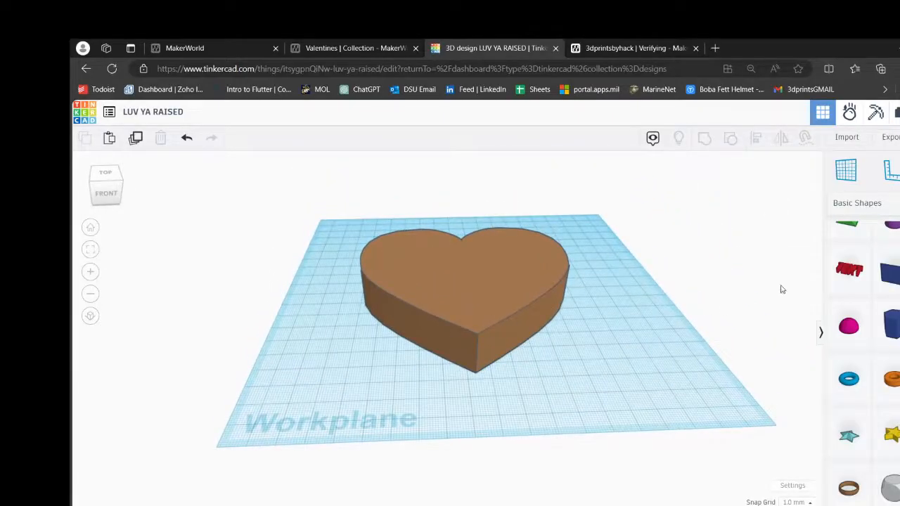
- Place a text shape on the heart's top face and change its wording to LUV
left_click_drag(849, 270, 472, 263)
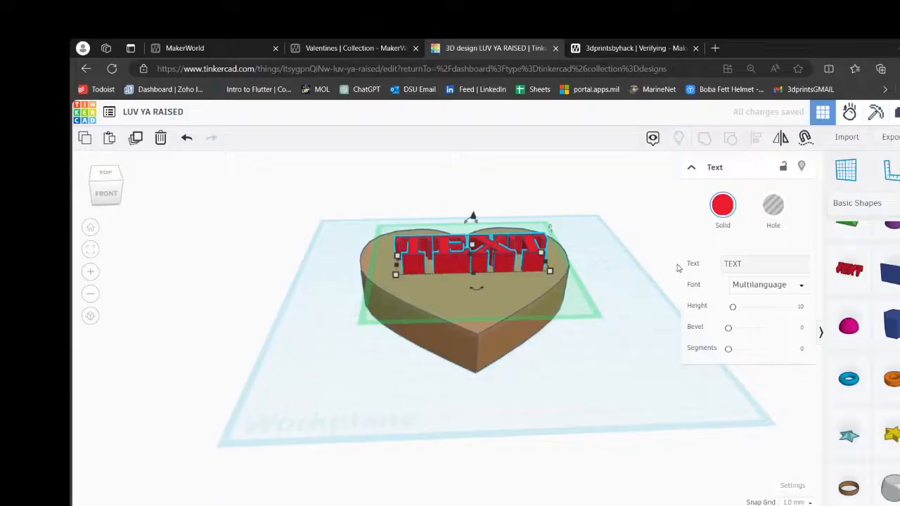
left_click(766, 264)
key("BackSpace")
key("BackSpace")
key("BackSpace")
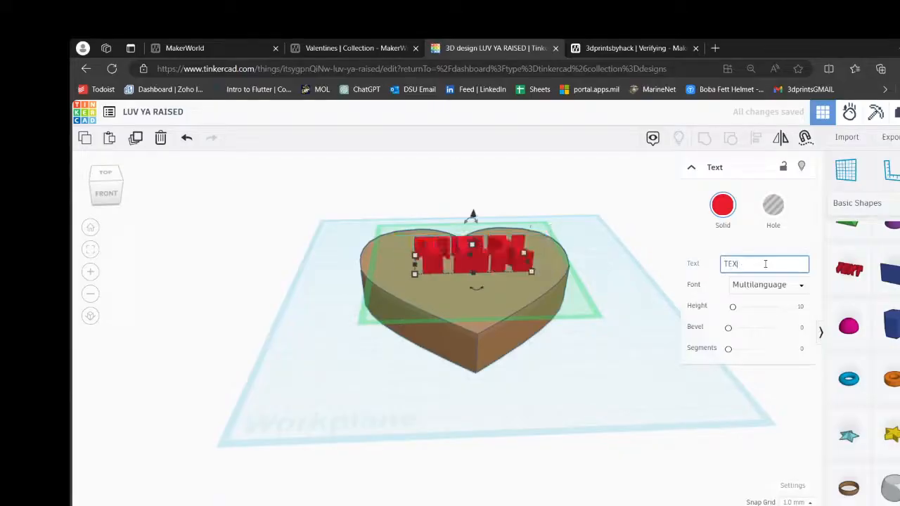
type("I")
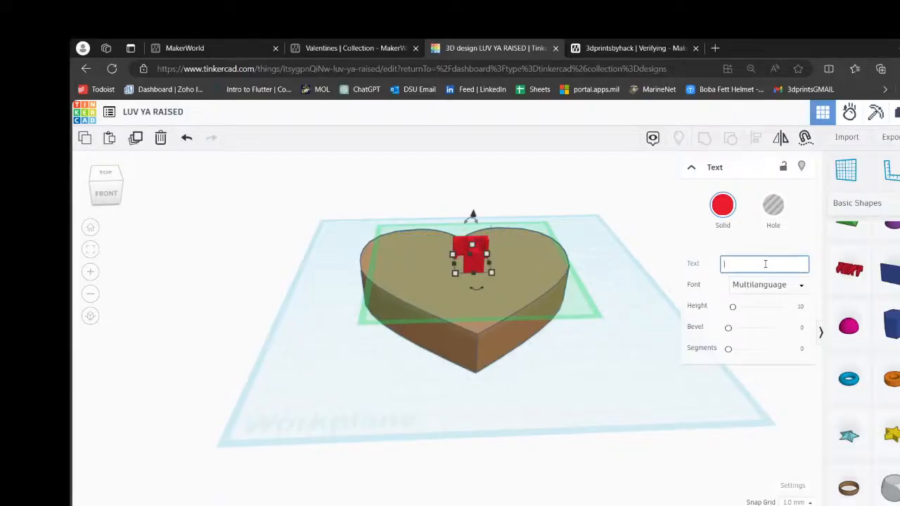
type("LUV")
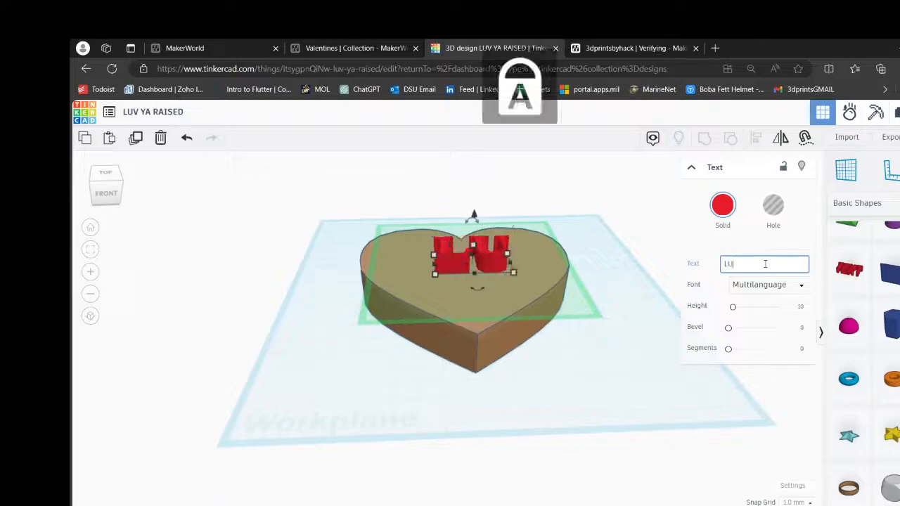
- Set the font of the LUV text to Sans and deselect it
left_click(761, 287)
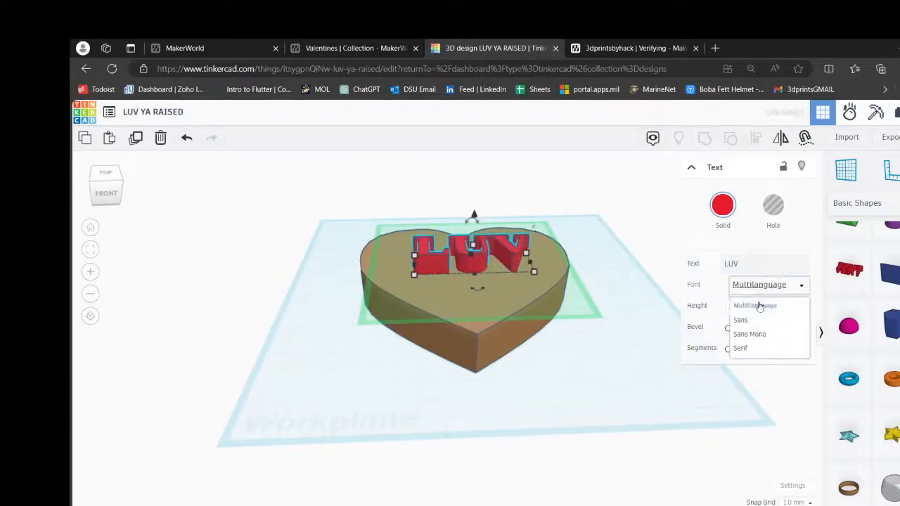
left_click(747, 322)
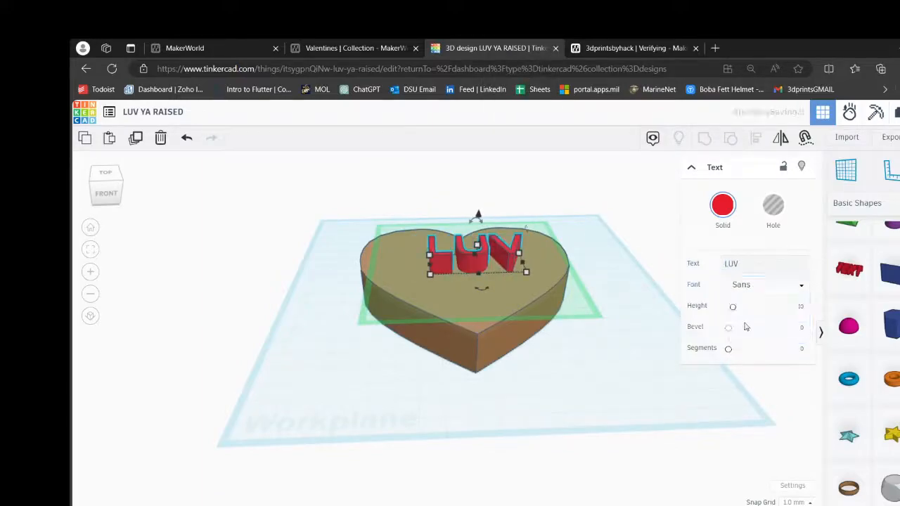
left_click(635, 280)
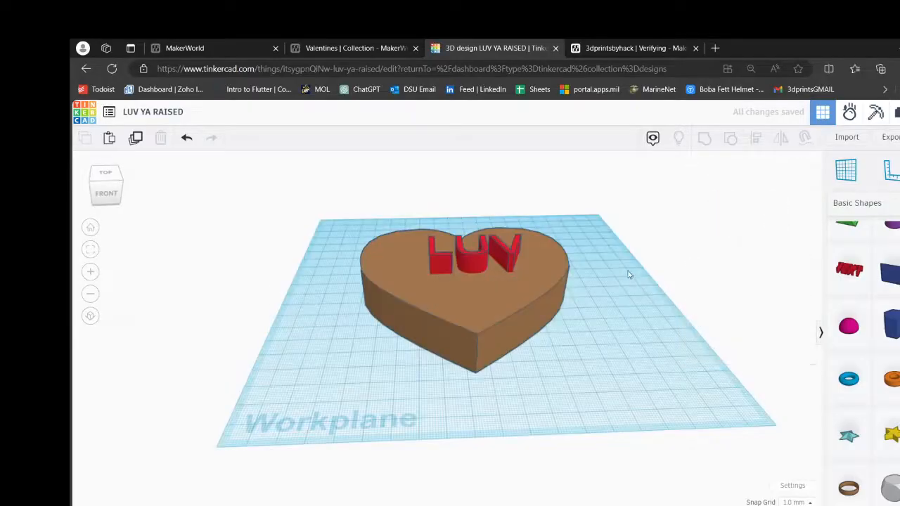
- Duplicate the LUV text on the heart, offsetting the copy to the right so it partly overlaps the original
right_click_drag(630, 275, 630, 306)
left_click(489, 275)
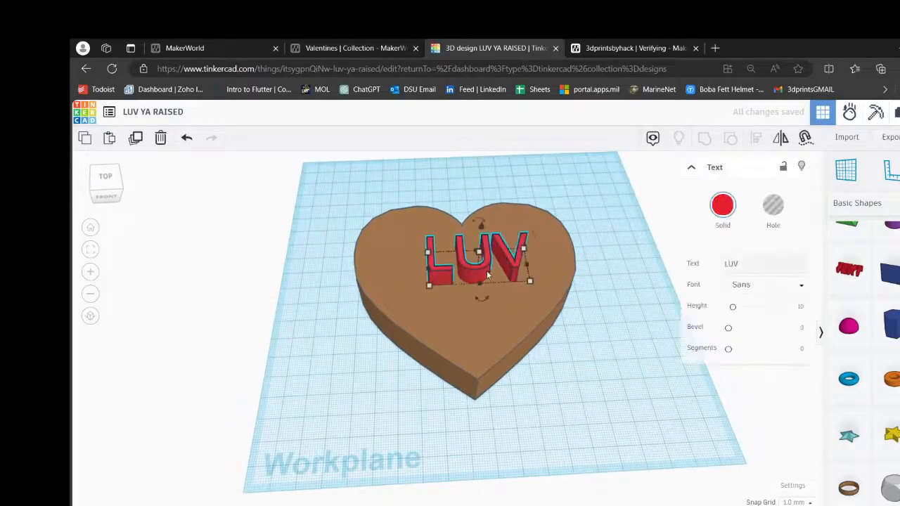
left_click_drag(486, 274, 559, 279, "alt")
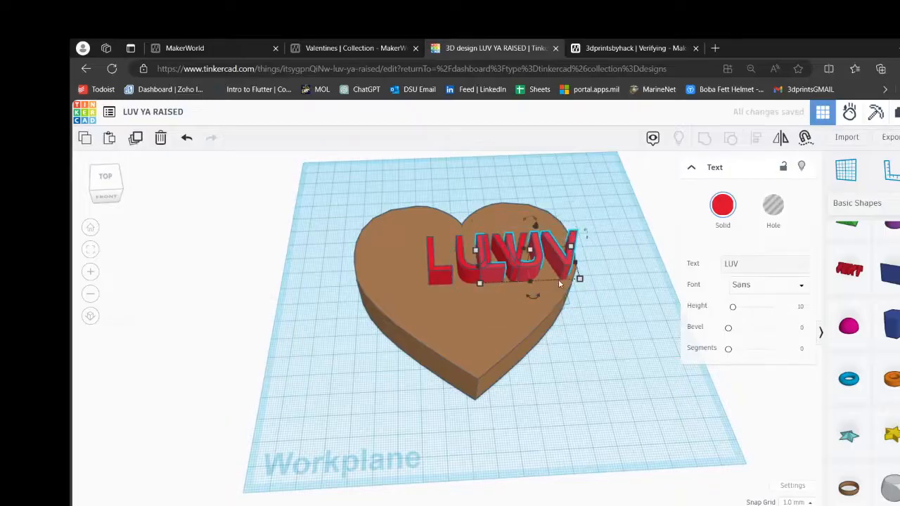
- Change the wording of the duplicated text to YA
left_click(744, 267)
key("BackSpace")
key("BackSpace")
key("BackSpace")
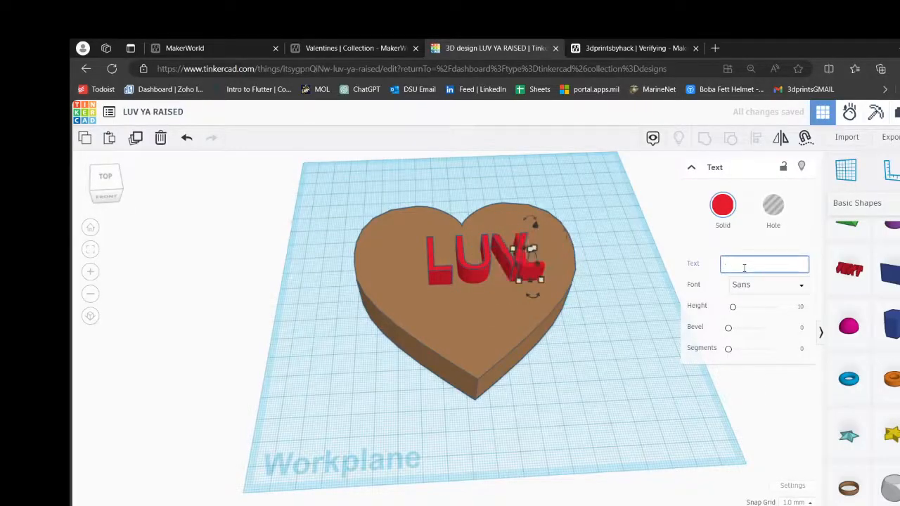
type("YA")
key("Return")
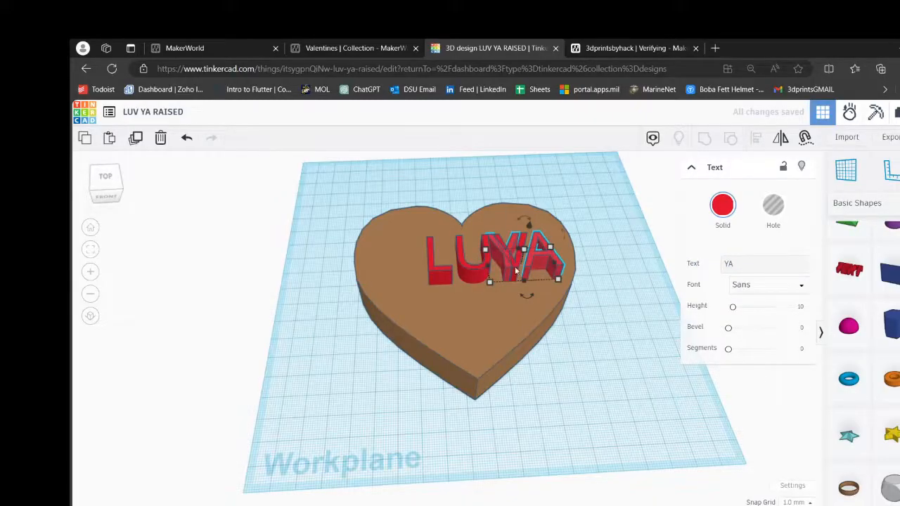
- Align the LUV and YA texts on their common centres in both width and depth
left_click(462, 278, "shift")
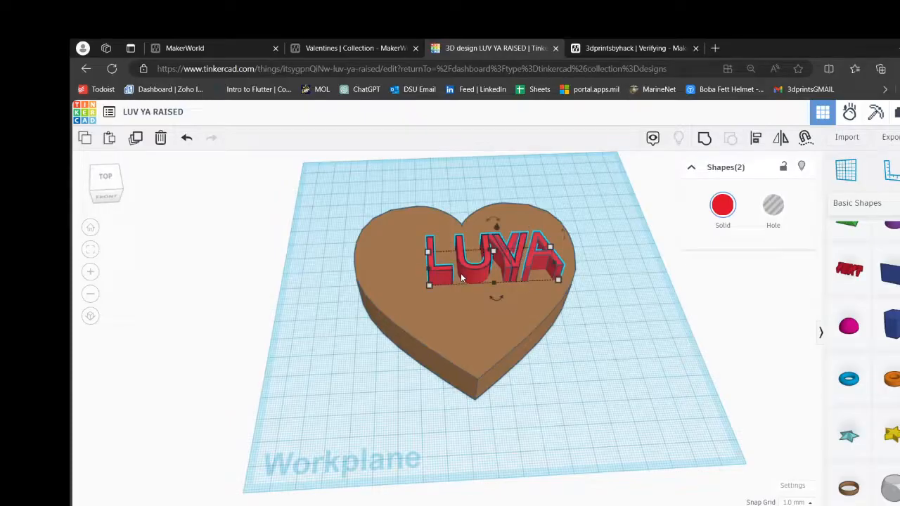
left_click(755, 139)
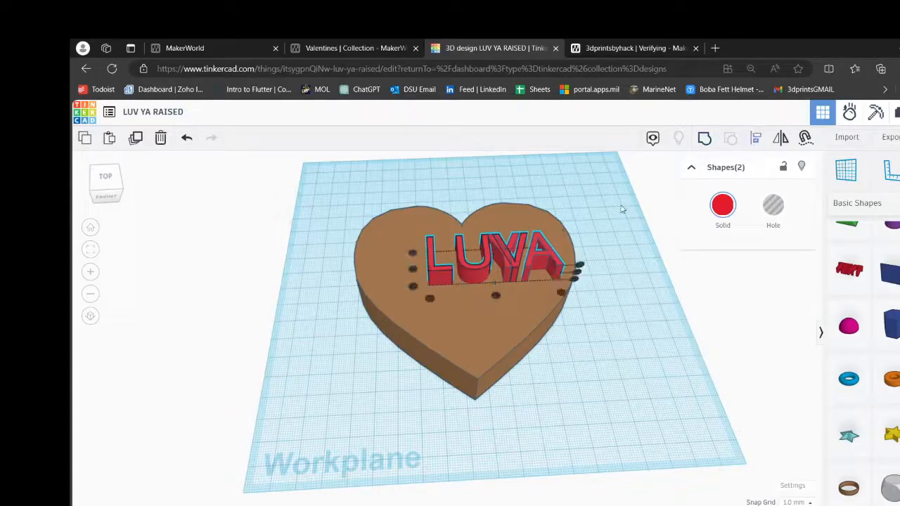
left_click(496, 296)
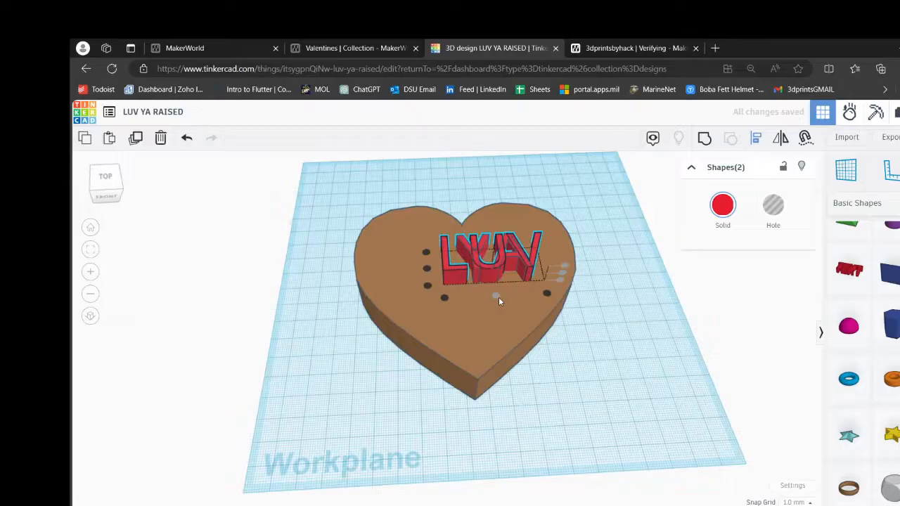
left_click(427, 268)
left_click(582, 292)
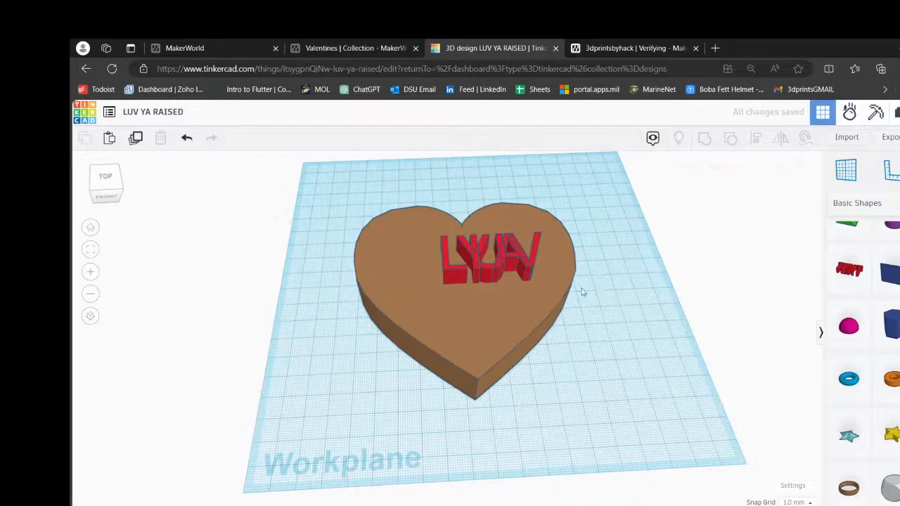
- Move the LUV text toward the heart's notch so it sits as a separate line above YA
left_click(488, 278)
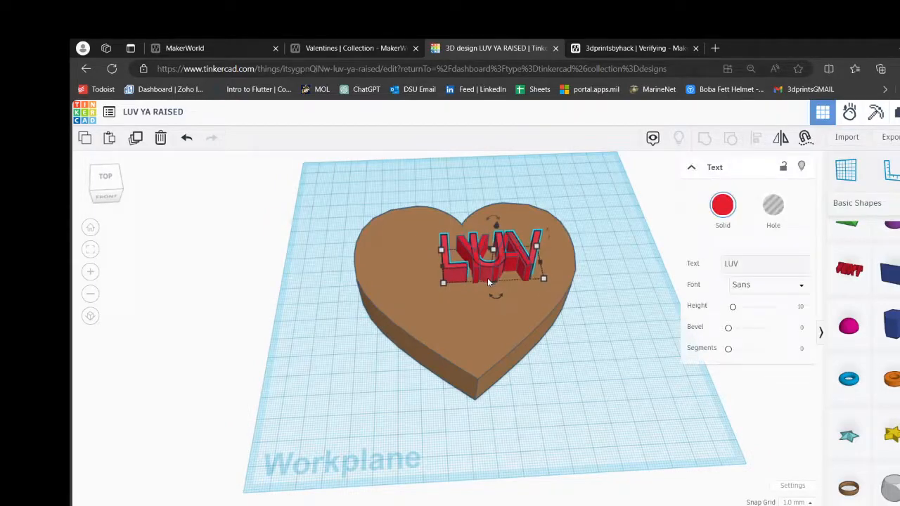
key("Up")
key("Up")
key("Up")
key("Up")
key("Up")
key("Up")
key("Up")
key("Up")
key("Up")
key("Up")
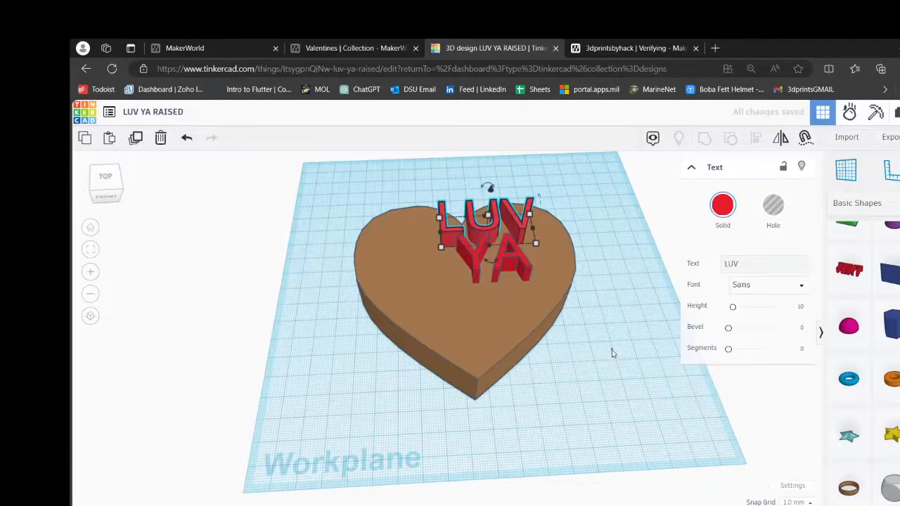
left_click(603, 372)
right_click_drag(600, 377, 510, 263)
left_click(514, 265)
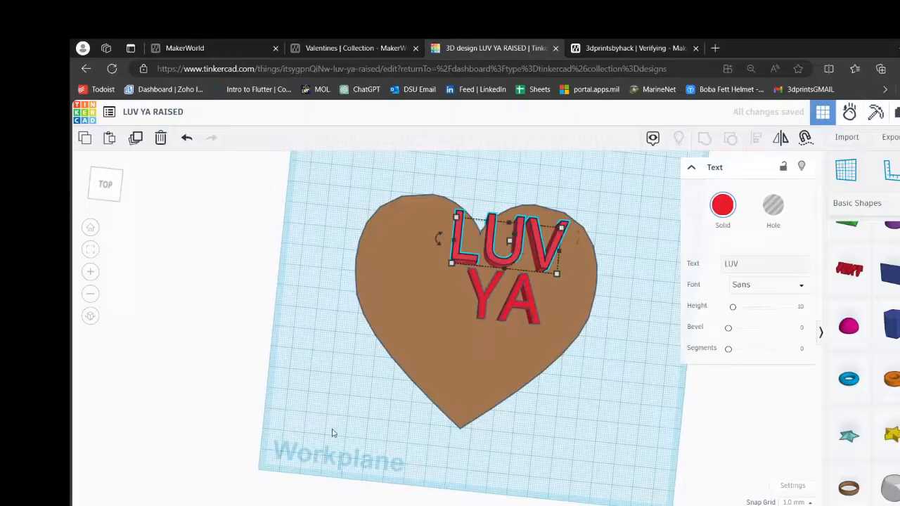
key("Up")
left_click(641, 430)
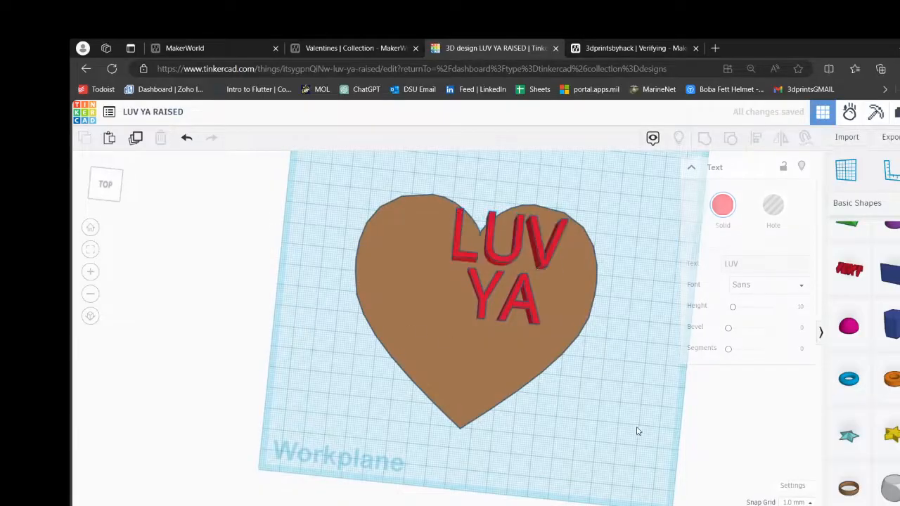
- Group the LUV and YA texts into a single lettering shape
left_click(513, 299)
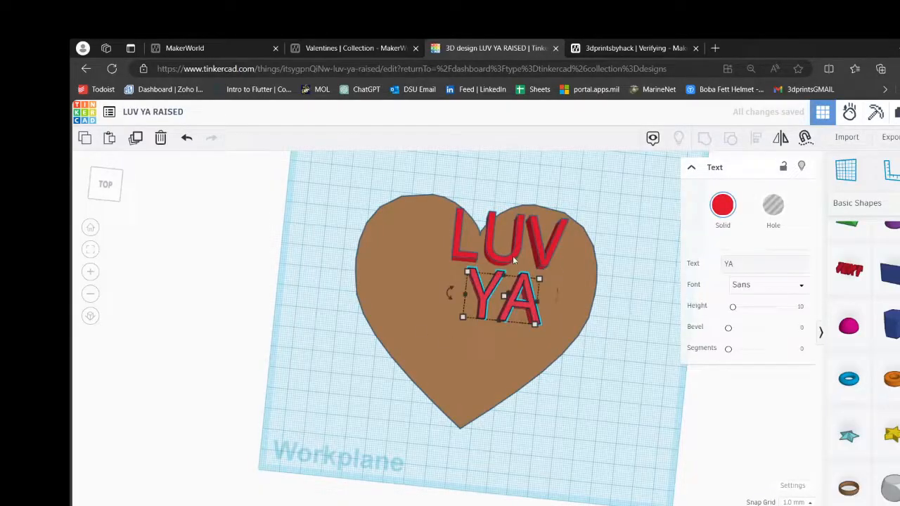
left_click(513, 256, "shift")
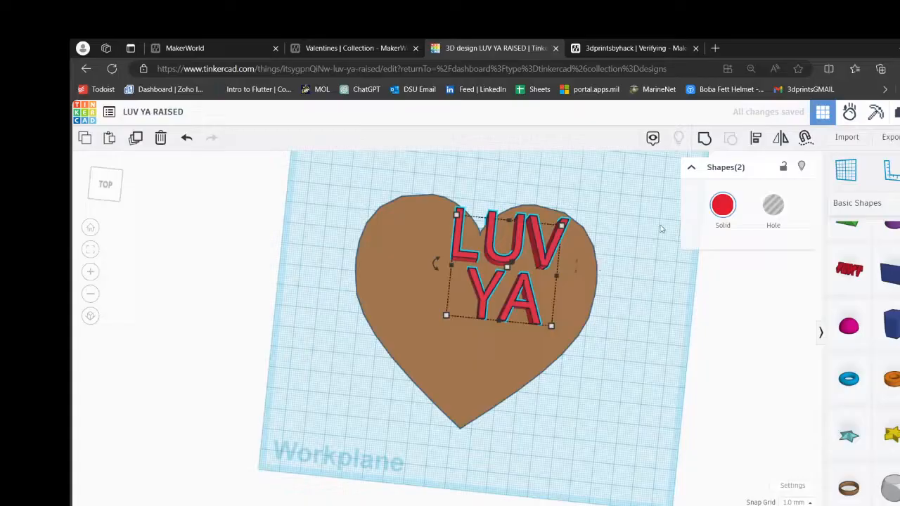
left_click(704, 140)
- Set the height of the grouped LUV YA lettering to 6 mm
right_click_drag(614, 389, 617, 346)
left_click(498, 236)
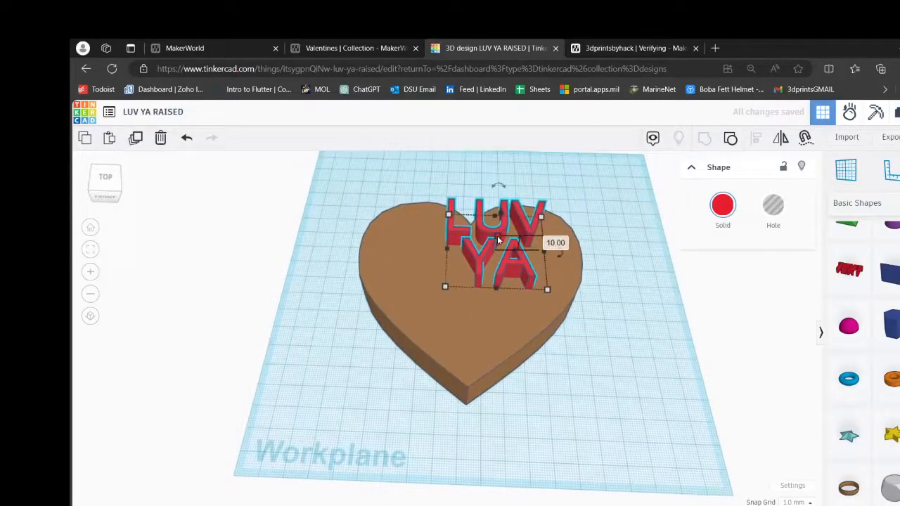
left_click(563, 244)
type("6")
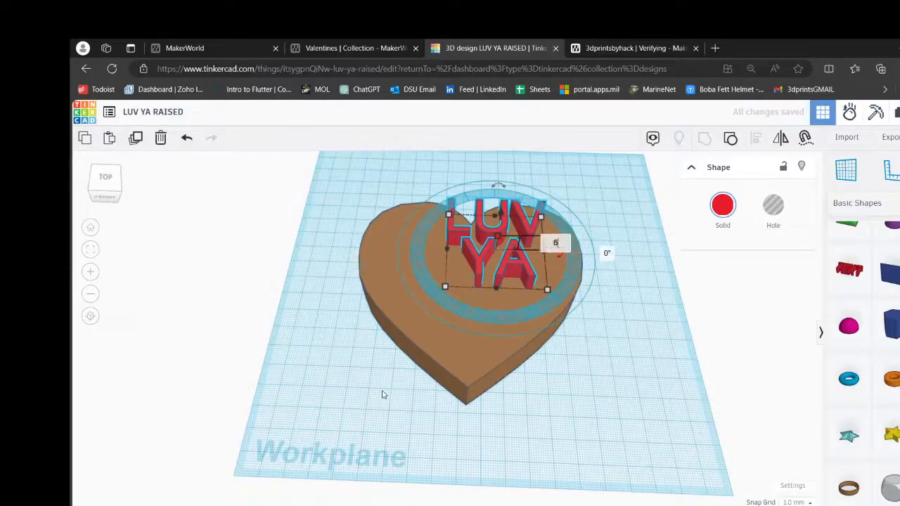
key("Return")
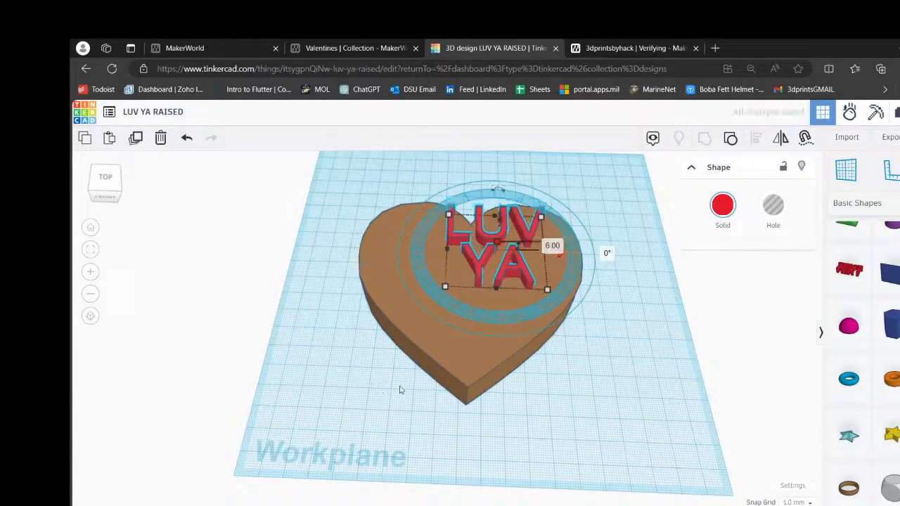
left_click(650, 410)
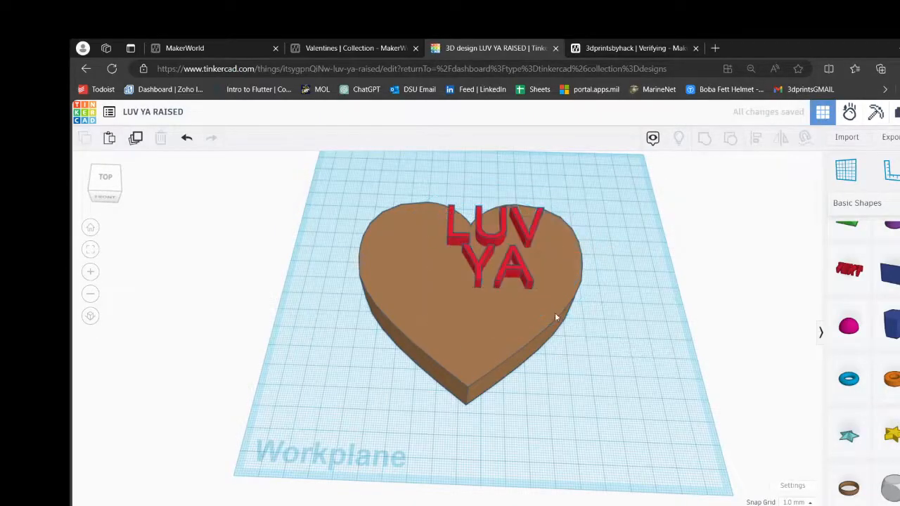
- Align the LUV YA lettering and the heart on their common centres in both width and depth
left_click(527, 279)
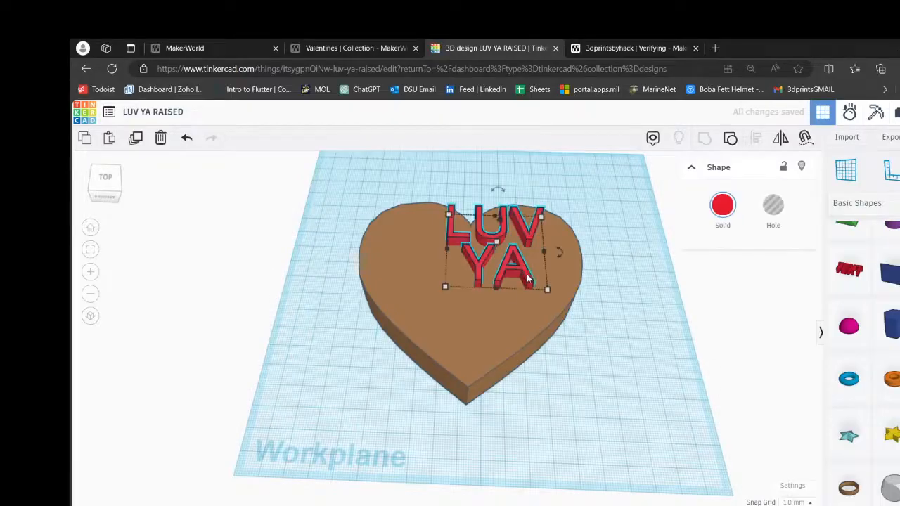
left_click(472, 338, "shift")
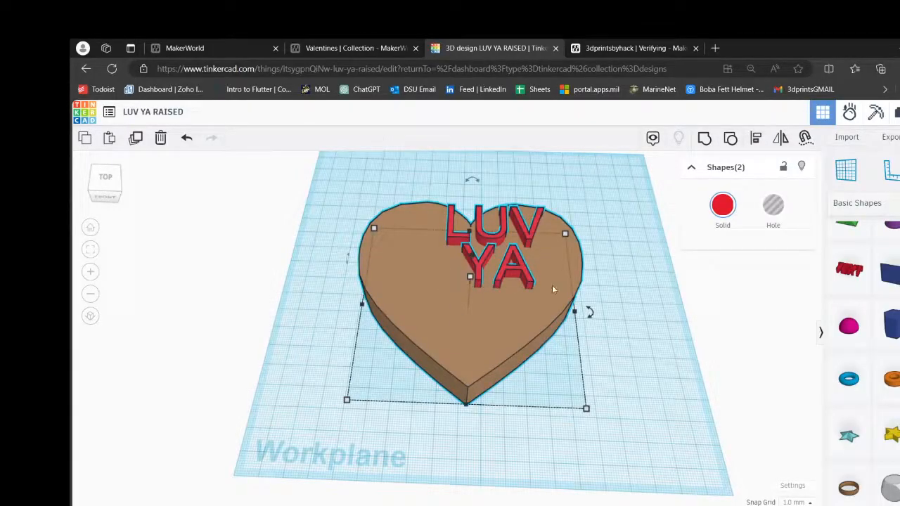
left_click(757, 140)
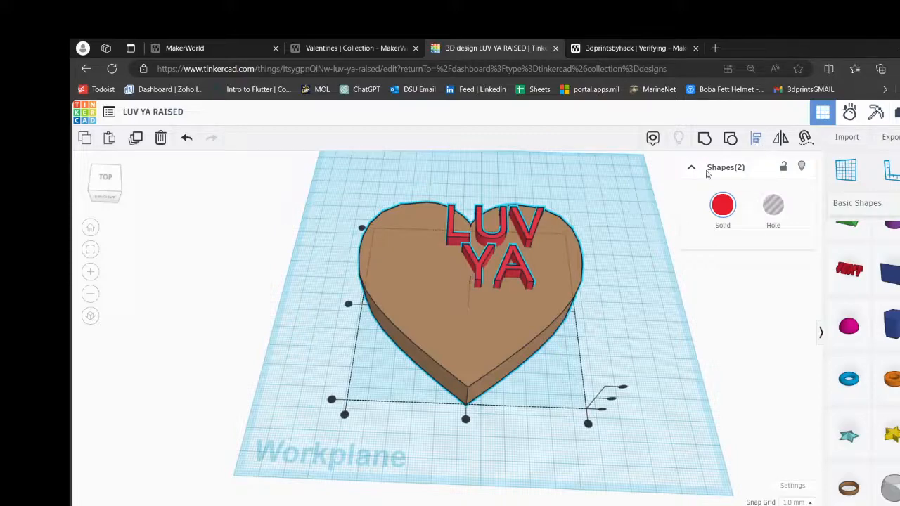
left_click(349, 304)
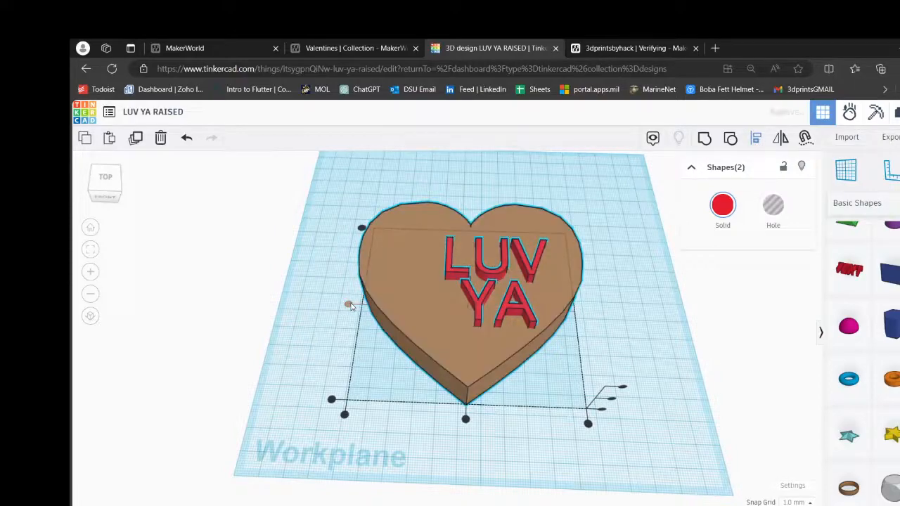
left_click(466, 419)
left_click(623, 314)
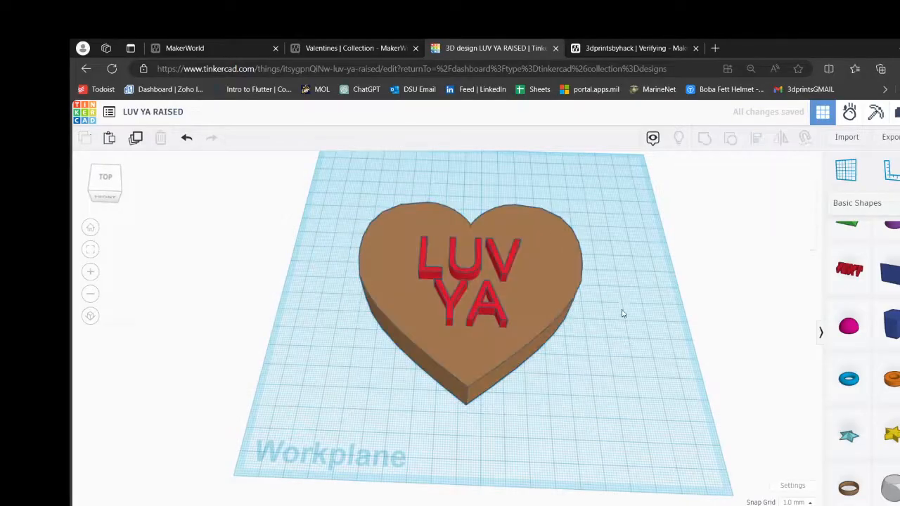
- Shift the LUV YA lettering slightly from the heart's centre toward its notch
right_click_drag(623, 314, 635, 352)
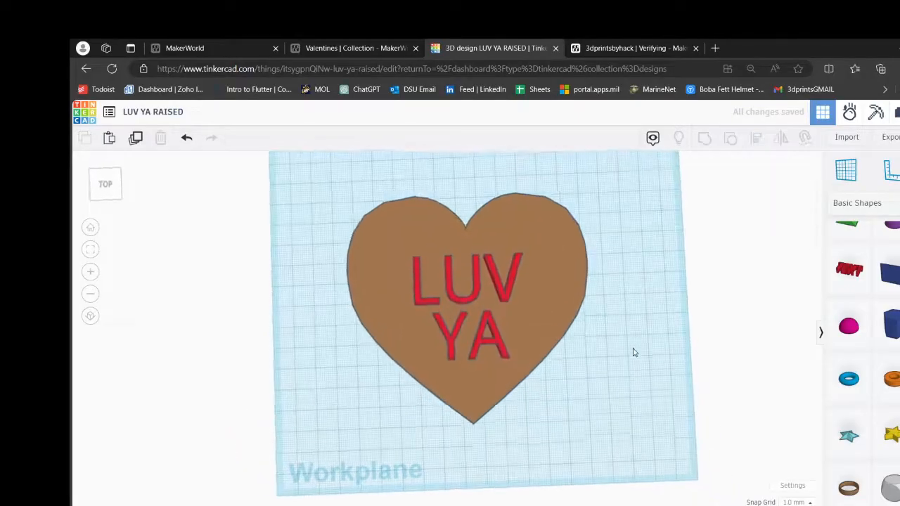
left_click(477, 290)
left_click_drag(469, 308, 472, 299)
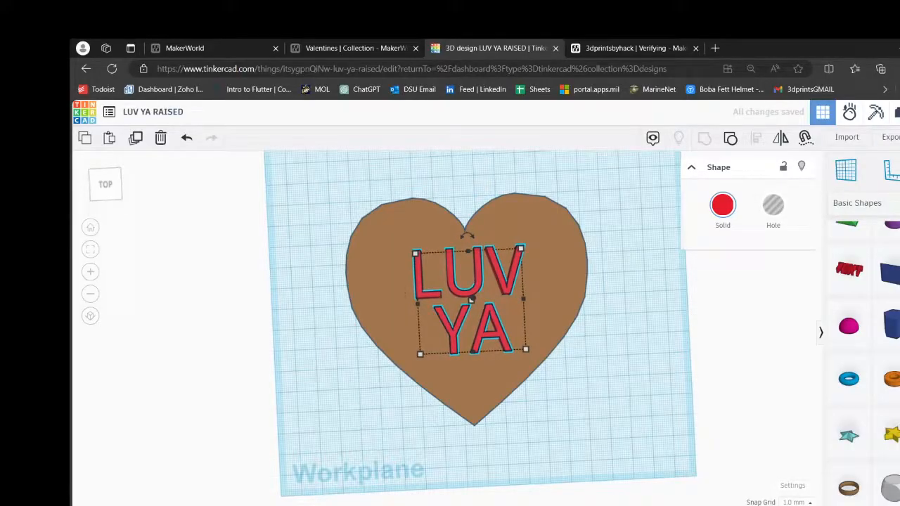
left_click(654, 428)
mouse_move(603, 432)
right_mouse_down()
mouse_move(609, 384)
mouse_move(595, 438)
right_mouse_up()
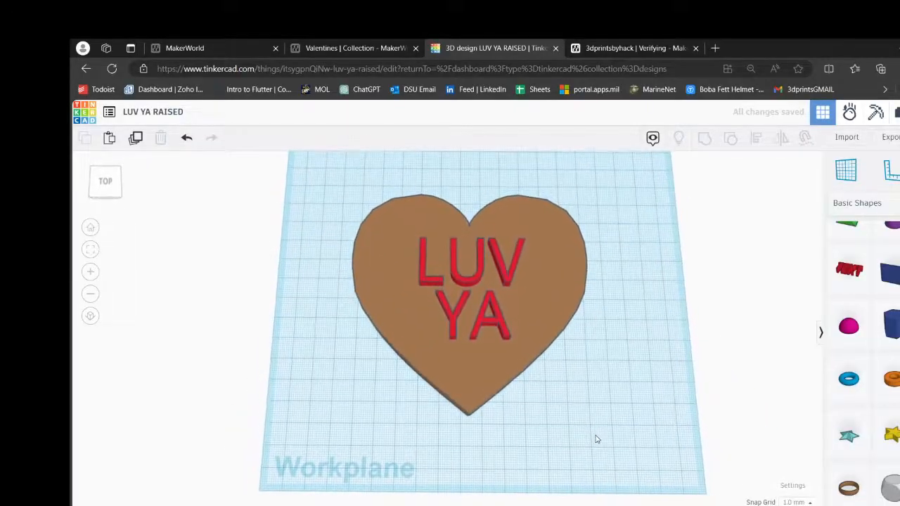
- Nudge the LUV YA lettering one 1 mm grid step toward the heart's left side
left_click(501, 320)
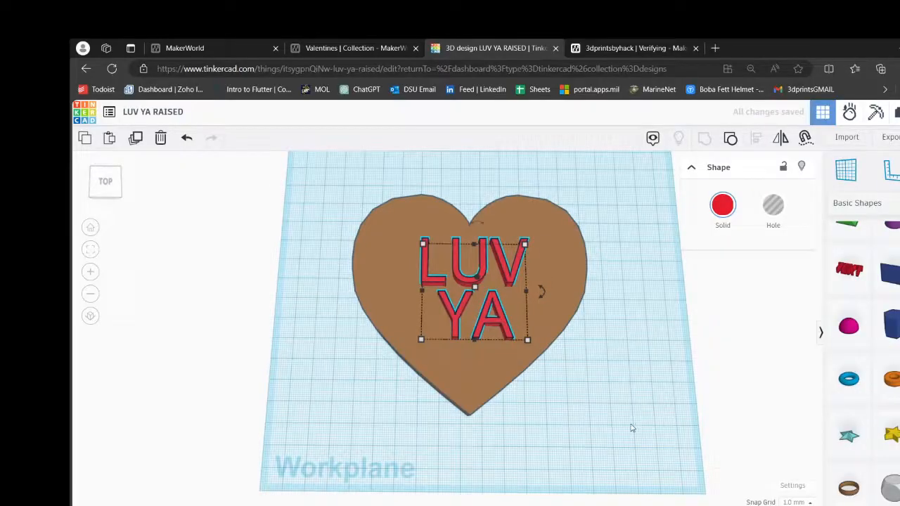
right_click_drag(469, 345, 455, 372)
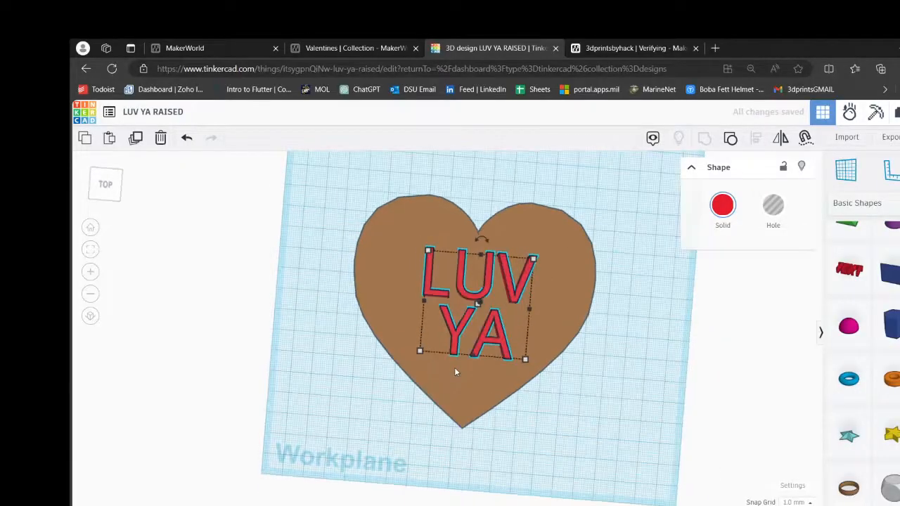
key("Left")
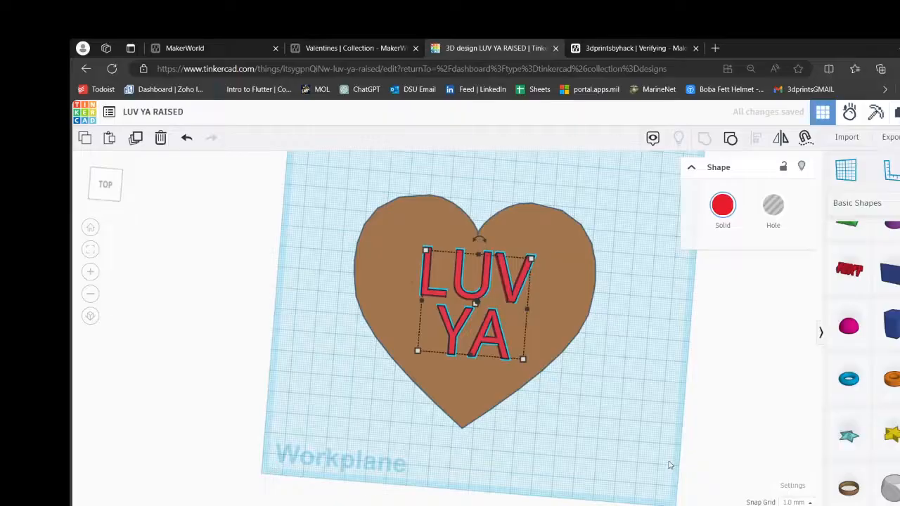
right_click_drag(633, 432, 541, 301)
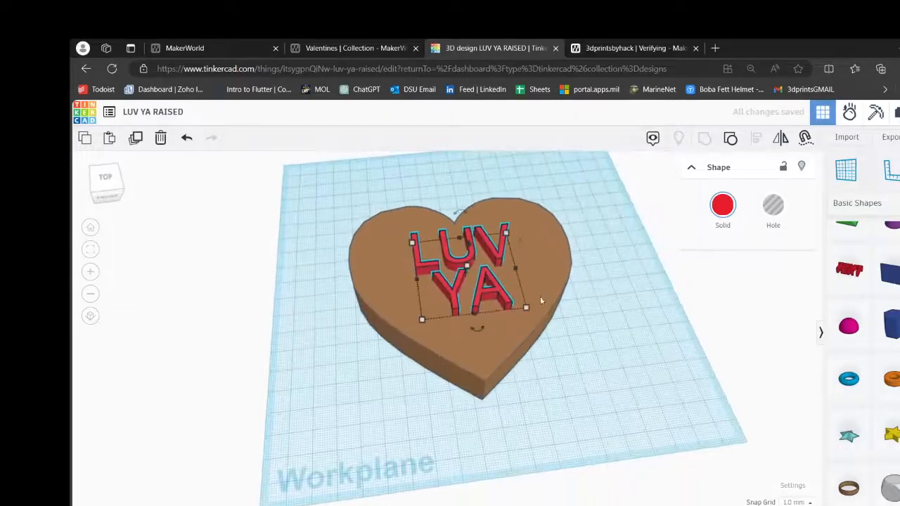
left_click(629, 324)
left_click_drag(618, 211, 340, 408)
left_click(624, 264)
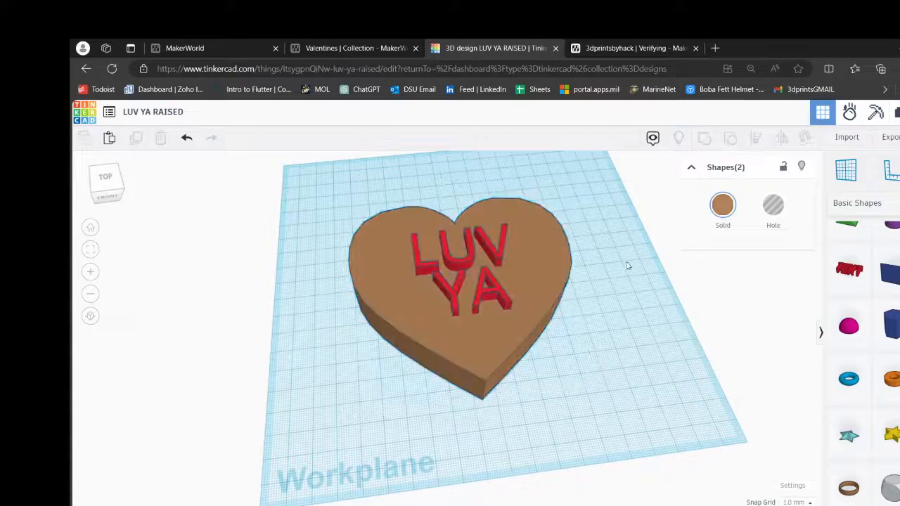
- Place a workplane on the heart's top face and set the LUV YA lettering's elevation above it to -3 mm
left_click(847, 177)
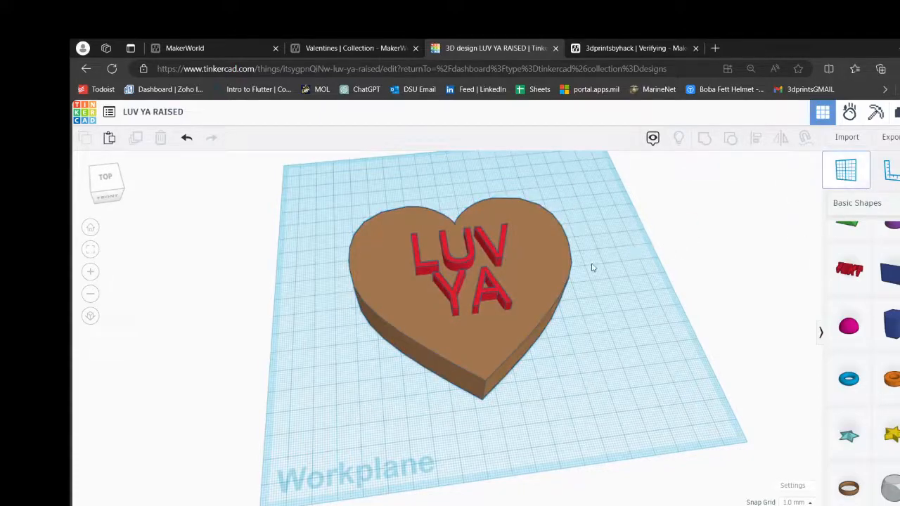
left_click(536, 271)
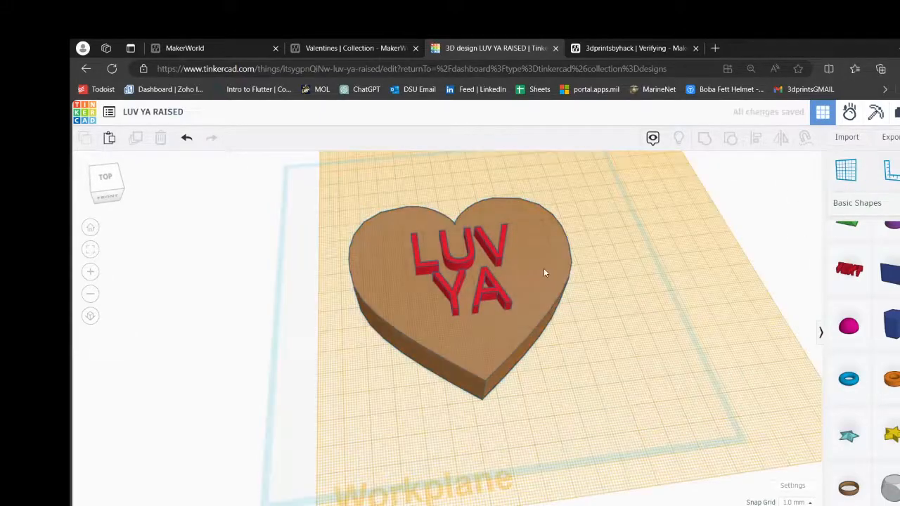
left_click(479, 296)
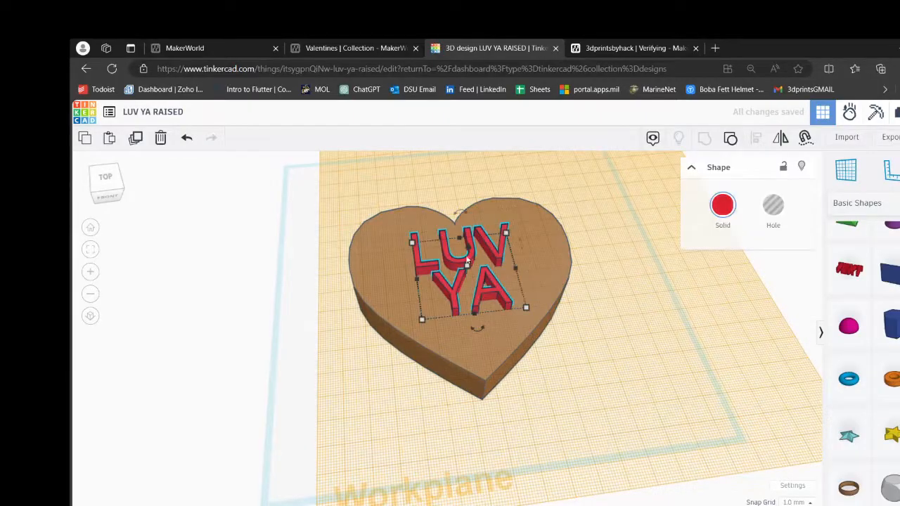
left_click_drag(471, 252, 479, 235)
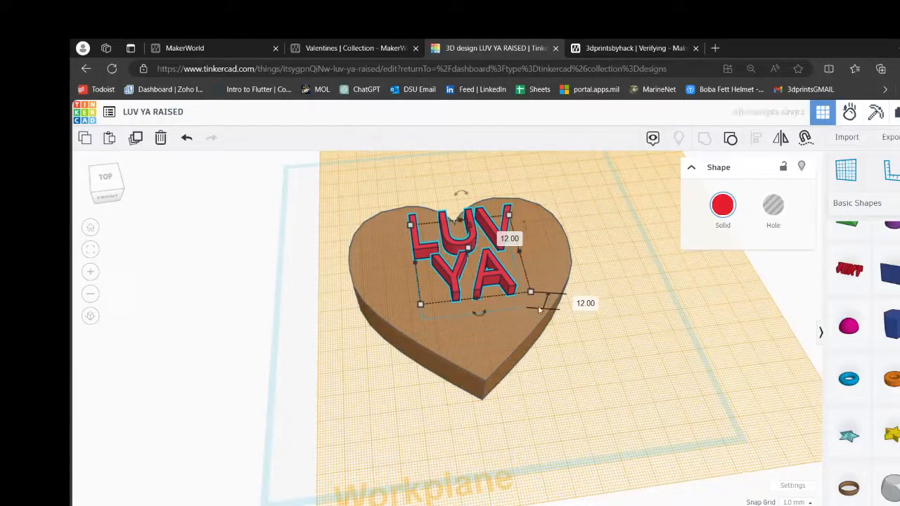
left_click(584, 305)
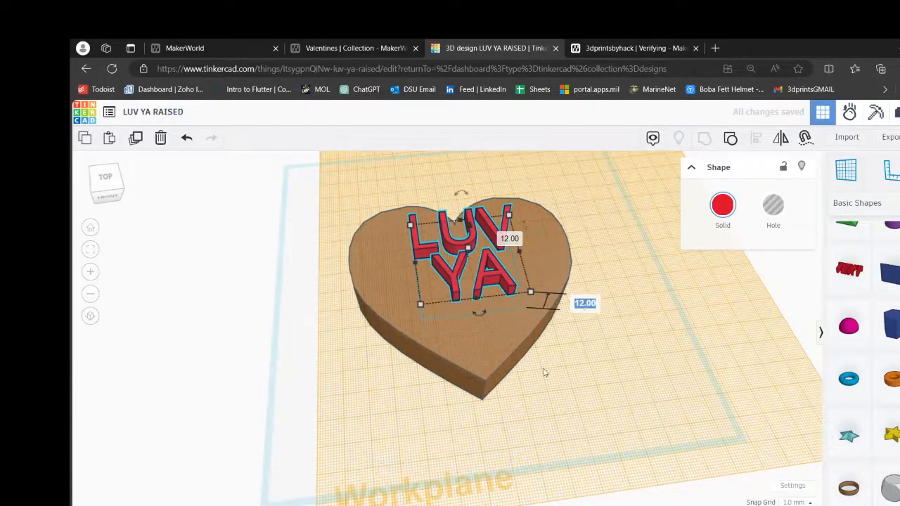
key("BackSpace")
type("-3")
key("Return")
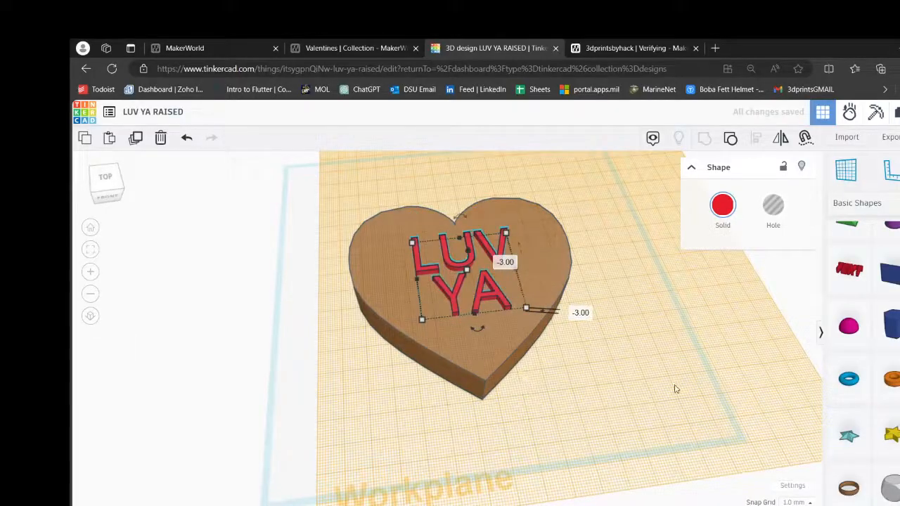
- Return the workplane to the default base plane beneath the heart
key("w")
left_click(623, 373)
right_click_drag(593, 390, 596, 360)
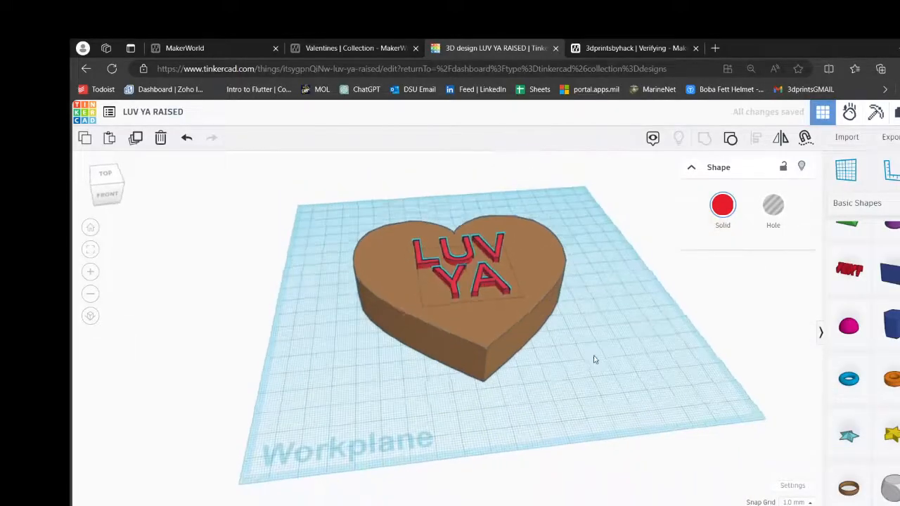
scroll(530, 315, "up", 5)
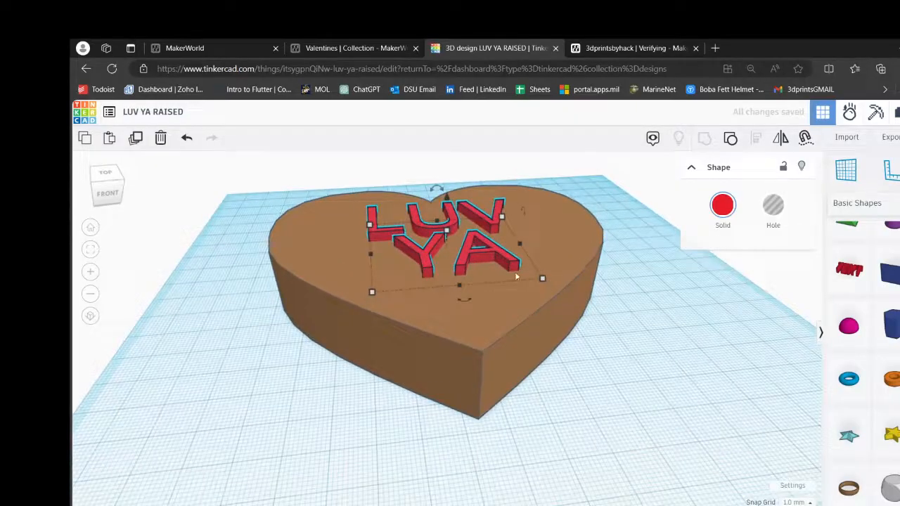
- Group the raised LUV YA lettering with the heart into one solid shape
left_click(639, 307)
left_click_drag(633, 201, 313, 398)
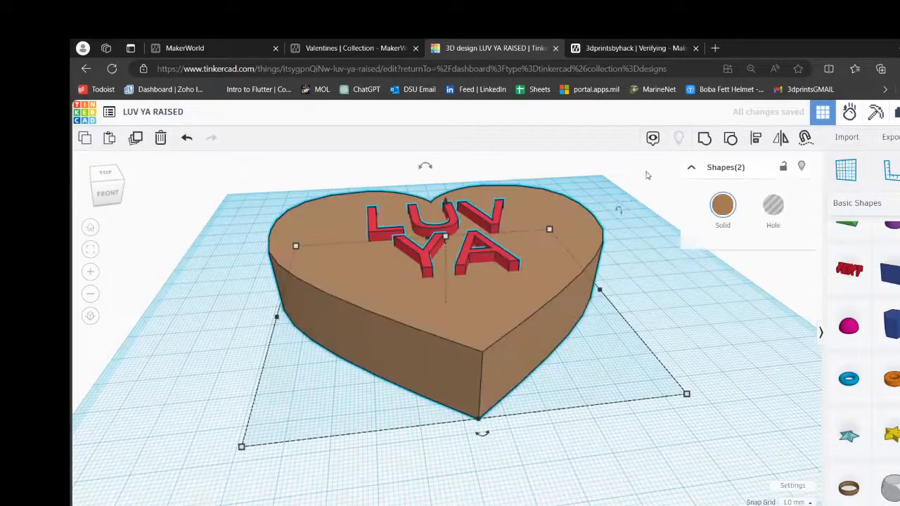
left_click(704, 140)
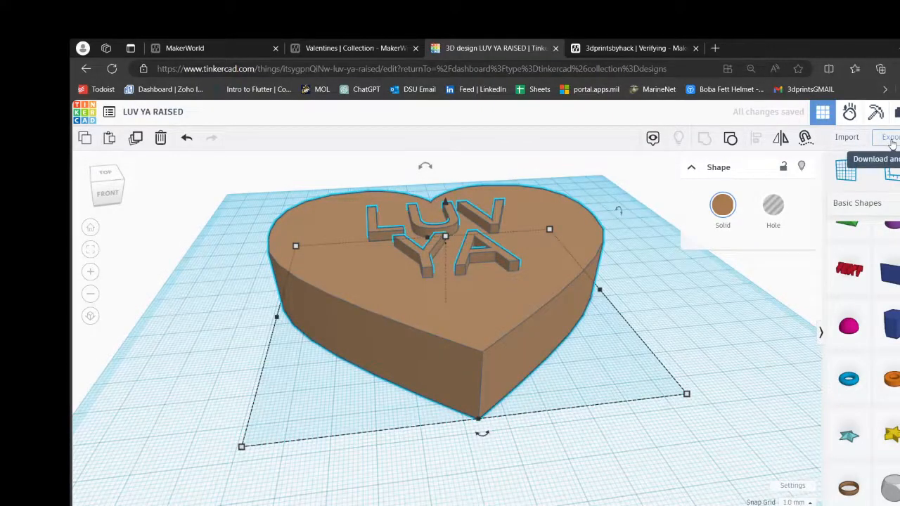
- Open the export options for the grouped heart, close them without downloading, and ungroup the lettering from the heart
left_click(890, 139)
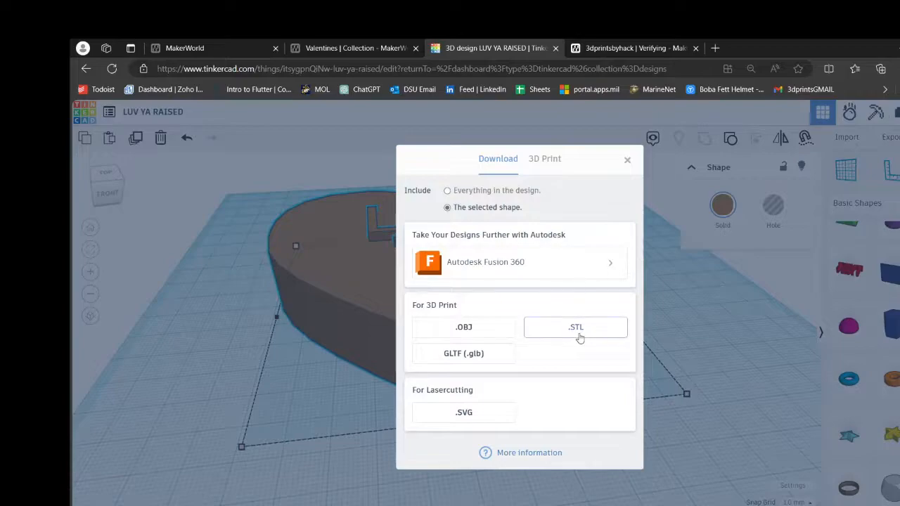
left_click(629, 161)
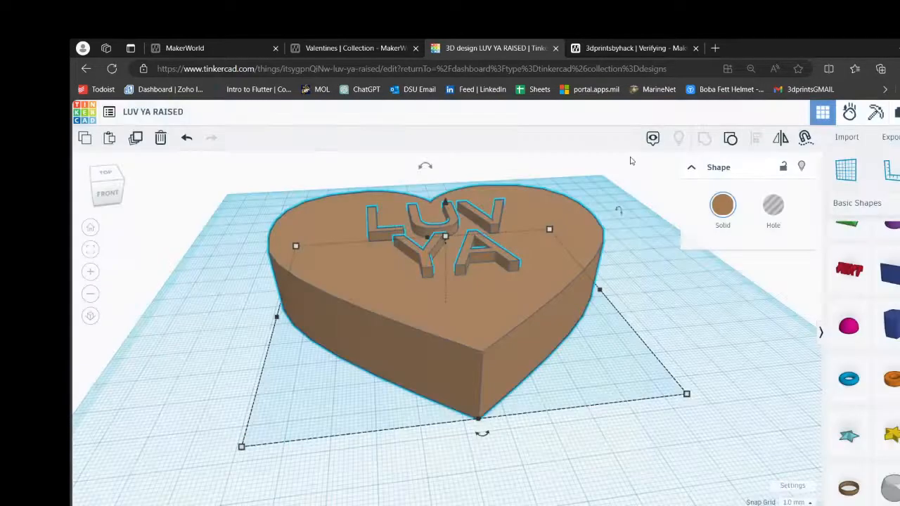
left_click(730, 139)
left_click(653, 300)
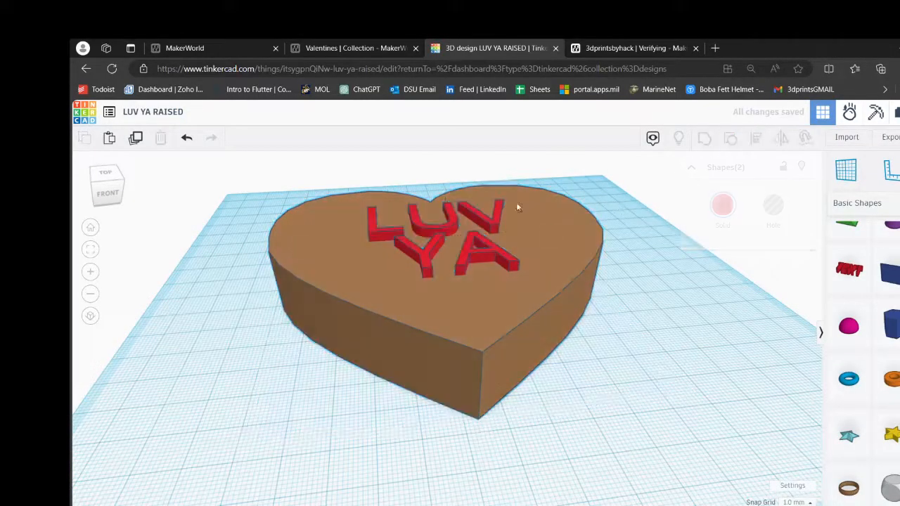
- Turn the LUV YA lettering from a solid into a hole
left_click(500, 262)
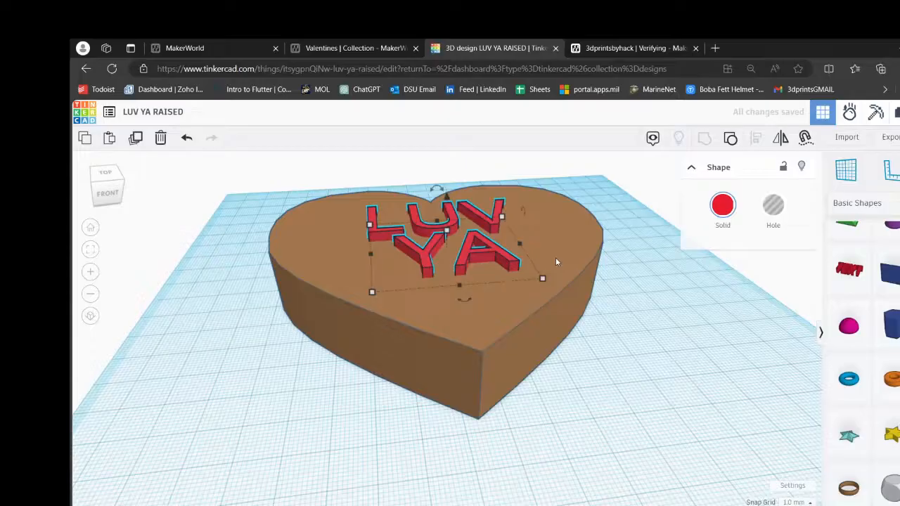
left_click(773, 204)
left_click(648, 323)
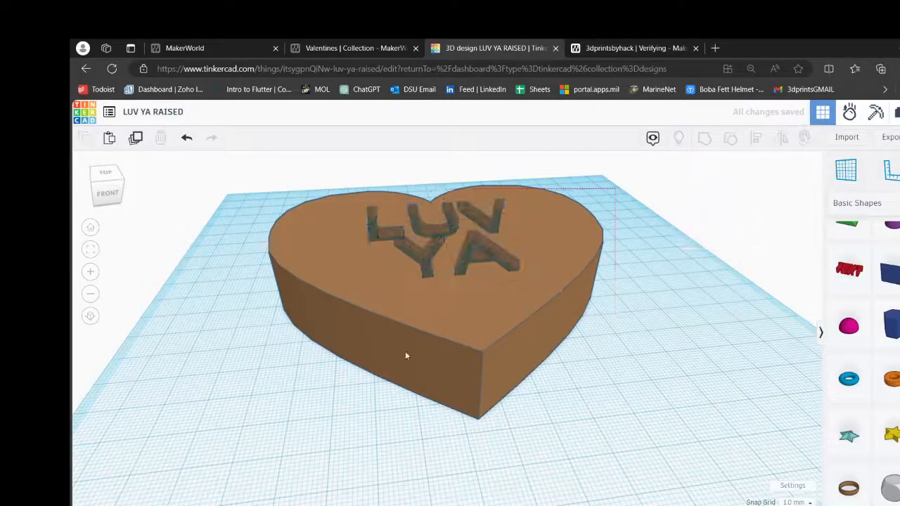
- Group the LUV YA hole lettering with the heart so the text is engraved into its top face
key("ctrl+a")
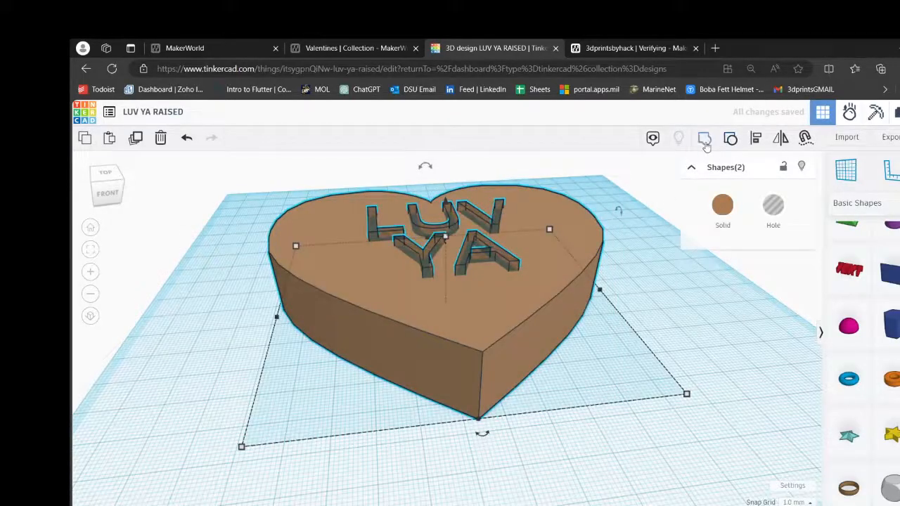
left_click(730, 137)
right_click_drag(654, 335, 683, 301)
left_click(684, 302)
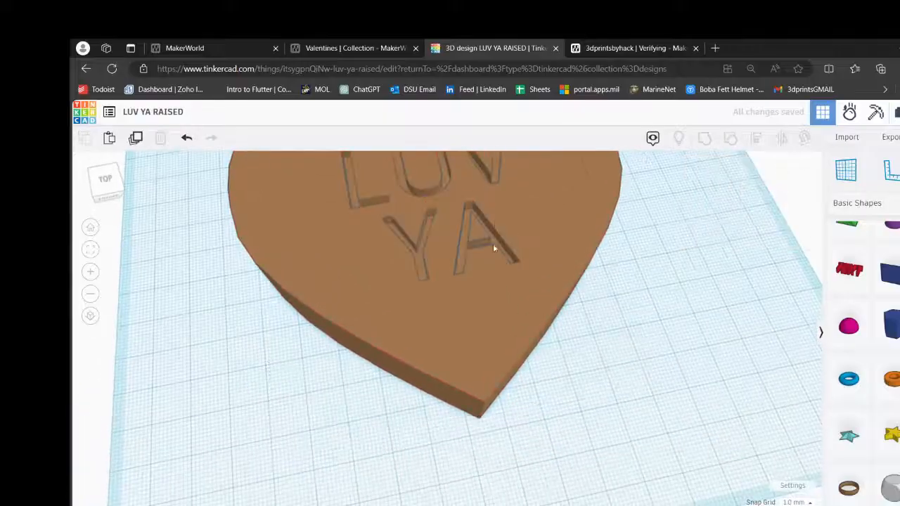
scroll(496, 229, "up", 6)
scroll(531, 245, "down", 4)
right_click_drag(626, 306, 710, 325)
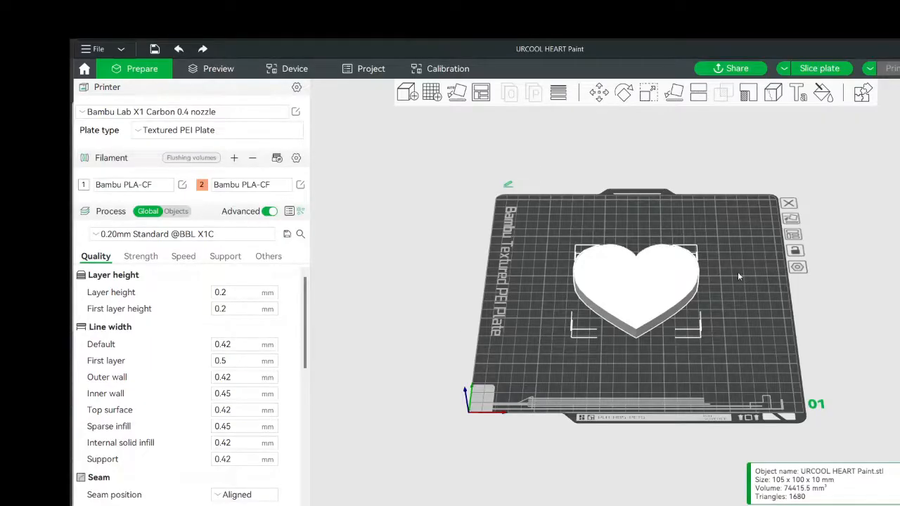
- Color-paint the letters U and R on the heart's top face with filament 2 using the Fill tool
scroll(678, 301, "up", 5)
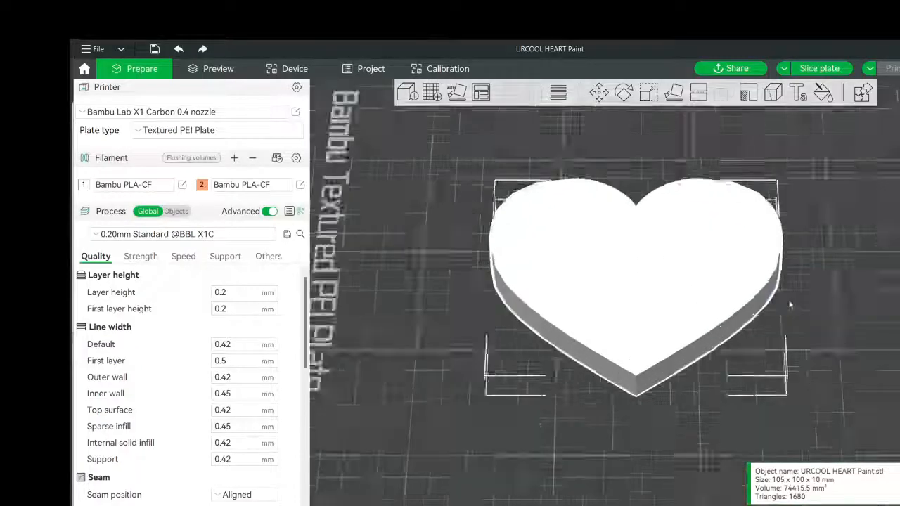
mouse_move(887, 340)
left_mouse_down()
mouse_move(881, 317)
mouse_move(894, 335)
mouse_move(885, 335)
left_mouse_up()
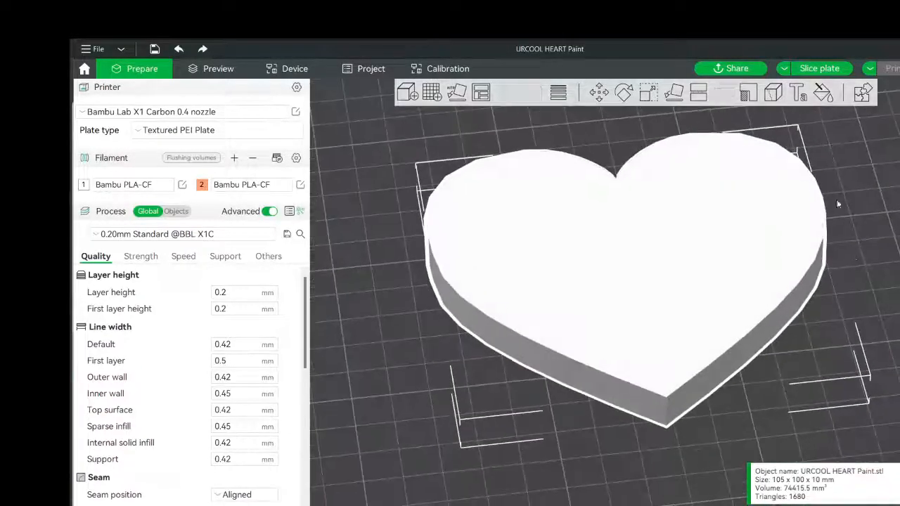
left_click(823, 92)
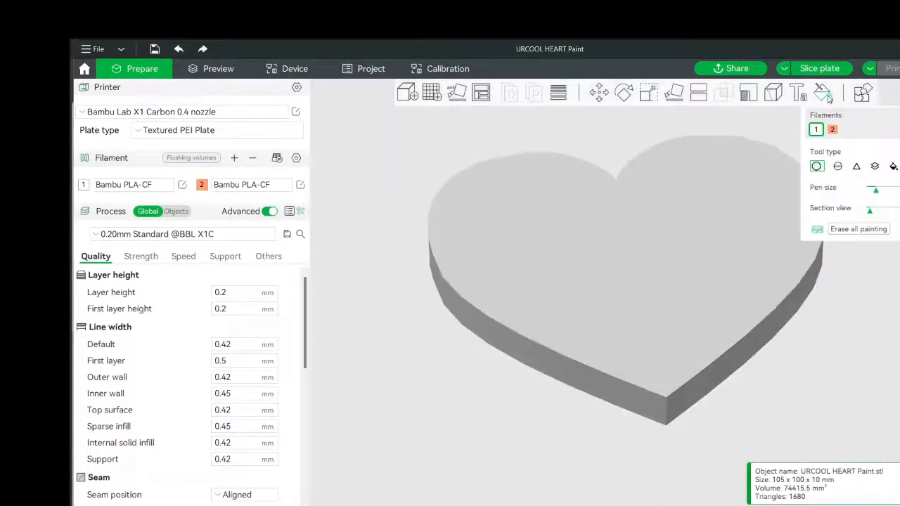
left_click(893, 167)
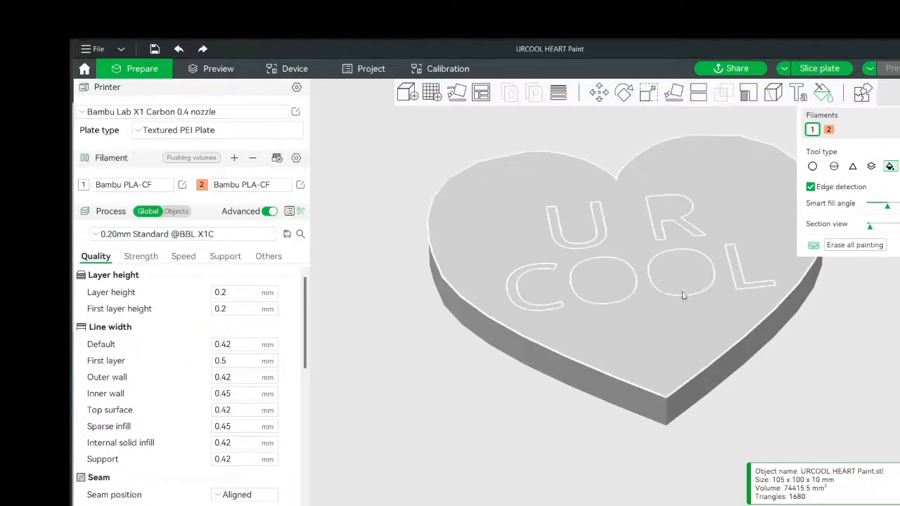
left_click(829, 130)
left_click(602, 233)
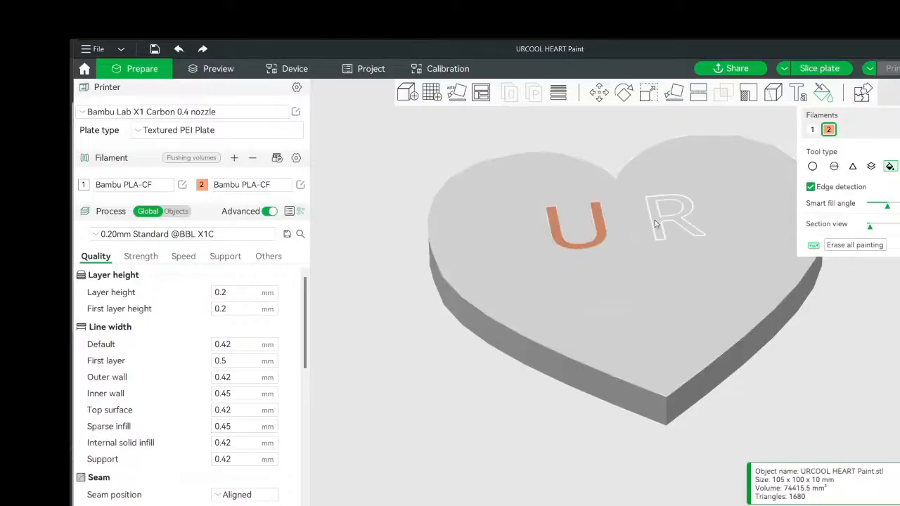
left_click(658, 223)
- Fill all four letters of COOL on the heart's top face with filament 2 and finish color painting
left_click(666, 294)
left_click(737, 283)
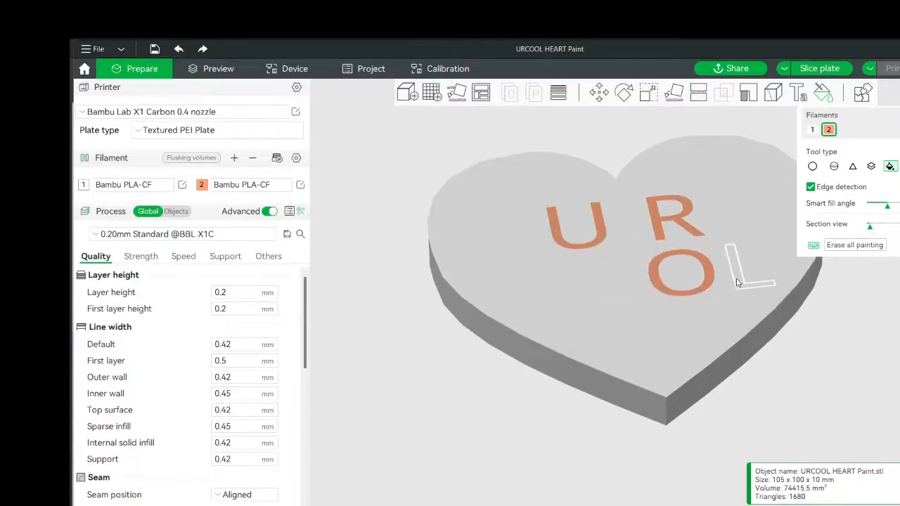
left_click(628, 293)
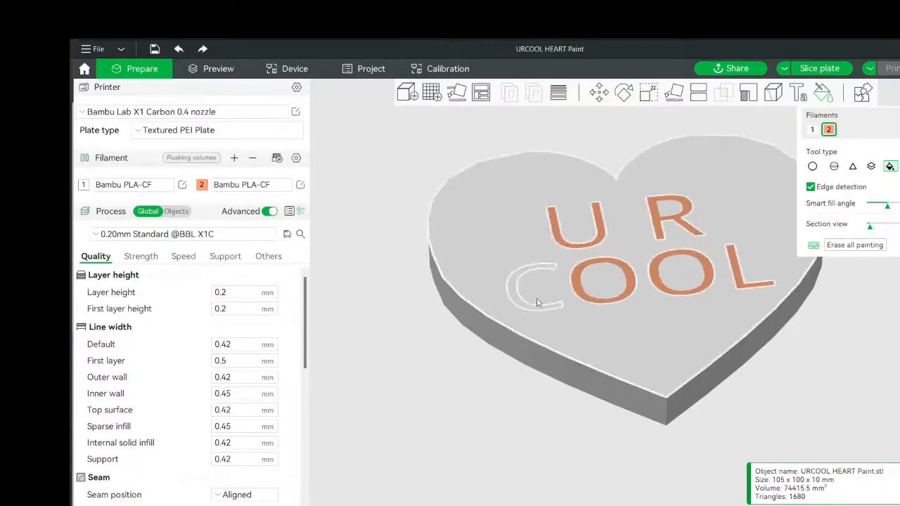
left_click(532, 302)
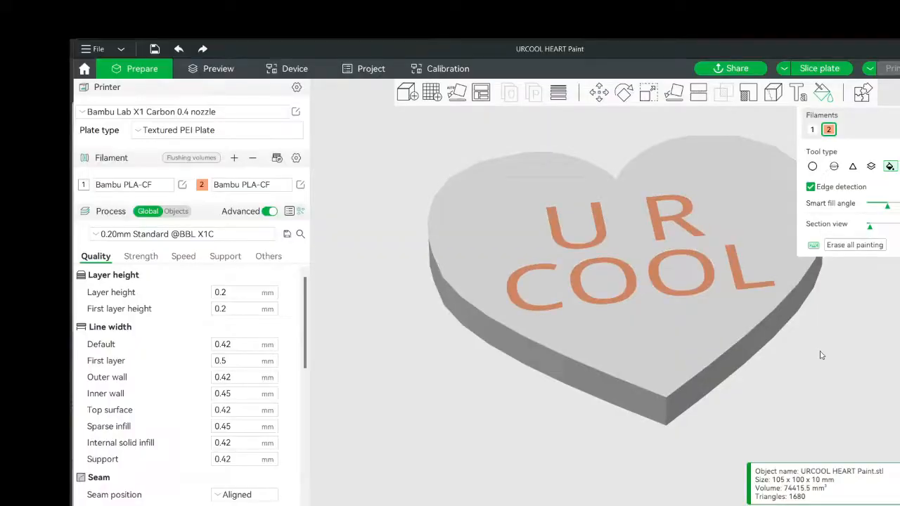
left_click(846, 394)
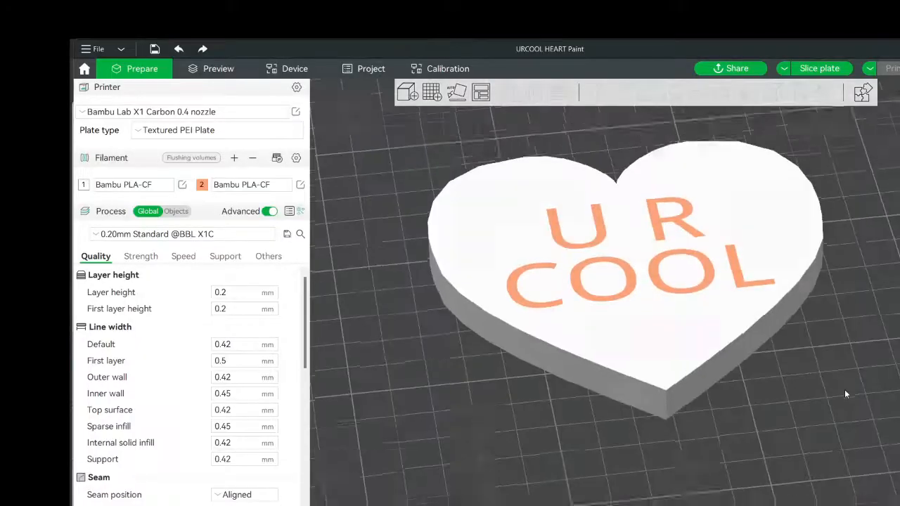
mouse_move(846, 394)
left_mouse_down()
mouse_move(818, 396)
mouse_move(847, 399)
mouse_move(831, 407)
mouse_move(840, 408)
mouse_move(842, 398)
left_mouse_up()
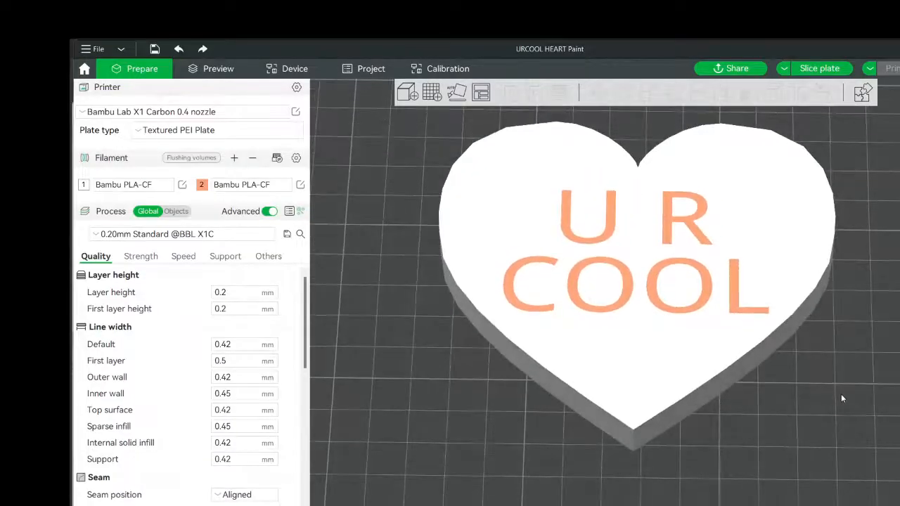
scroll(292, 392, "down", 3)
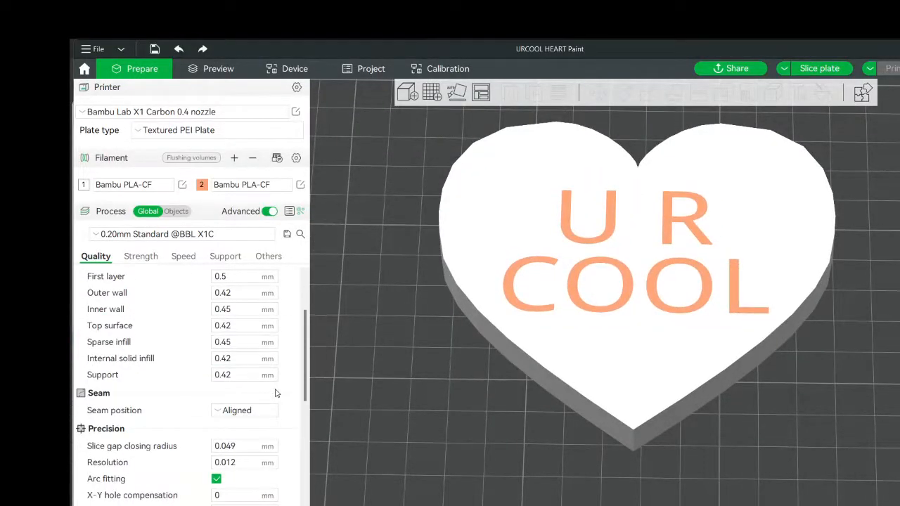
mouse_move(504, 505)
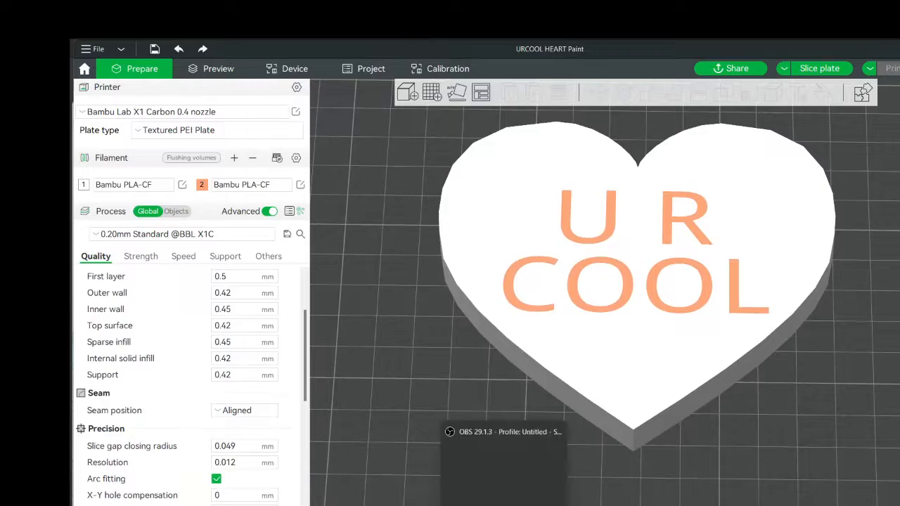